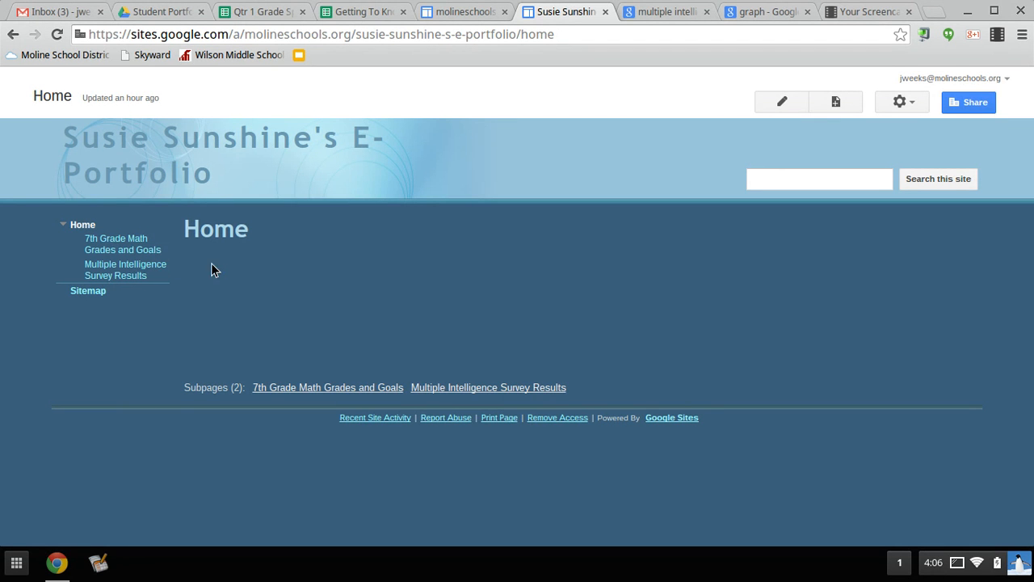
# - Go to 7th Grade Math Grades and Goals and open its Quarter 1 subpage
pyautogui.click(125, 238)
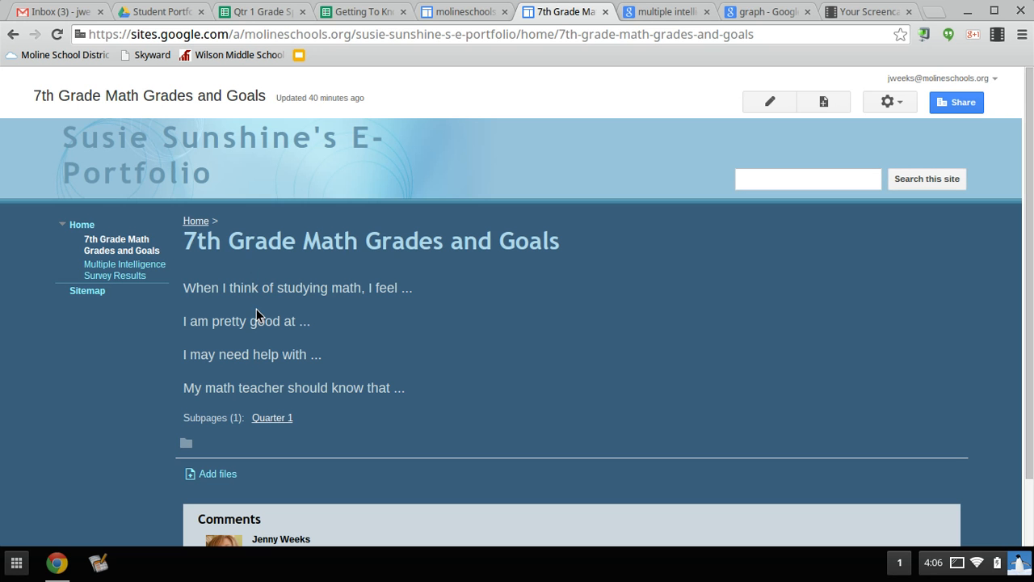
pyautogui.click(273, 420)
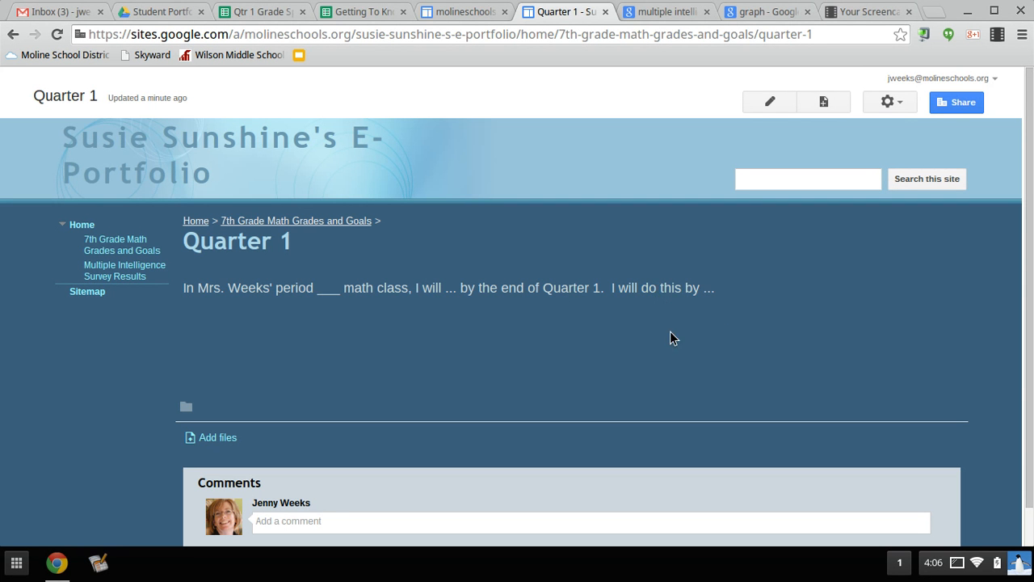
# - Edit the Quarter 1 page and add an empty line below the body text
pyautogui.click(771, 102)
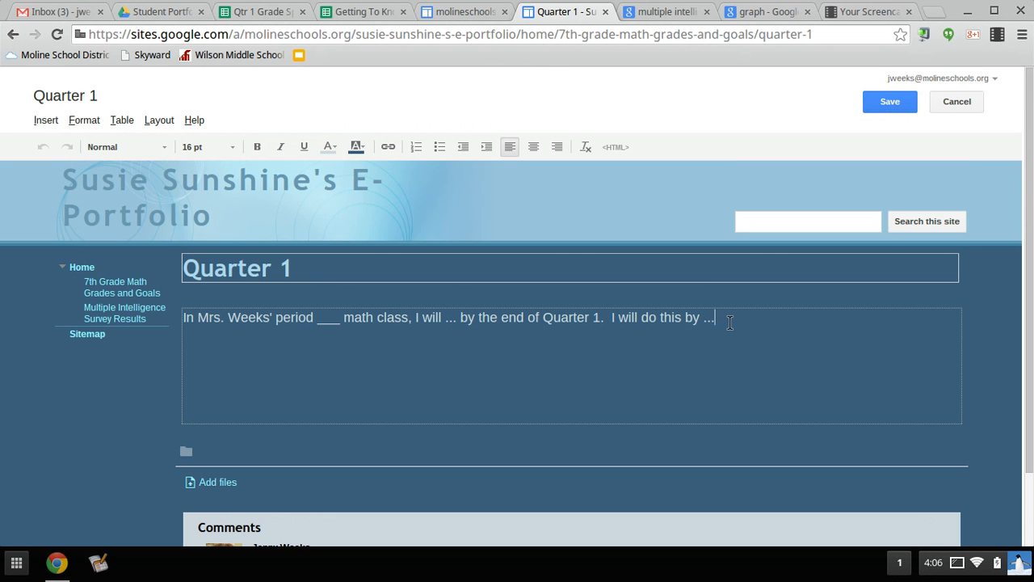
pyautogui.click(730, 322)
pyautogui.press('Return')
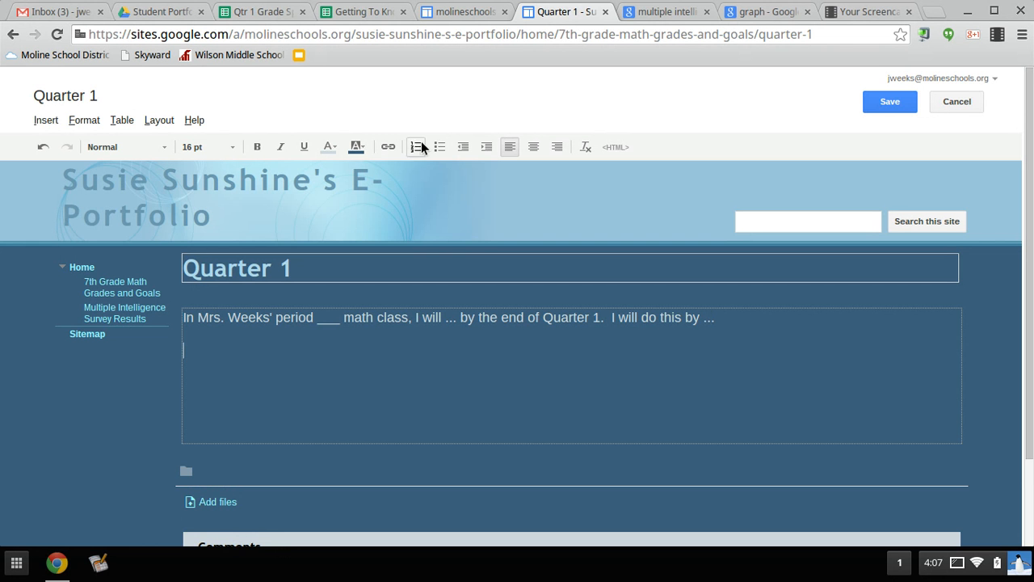
# - Start inserting an image by web address (URL), then go to the graph image search results
pyautogui.click(45, 120)
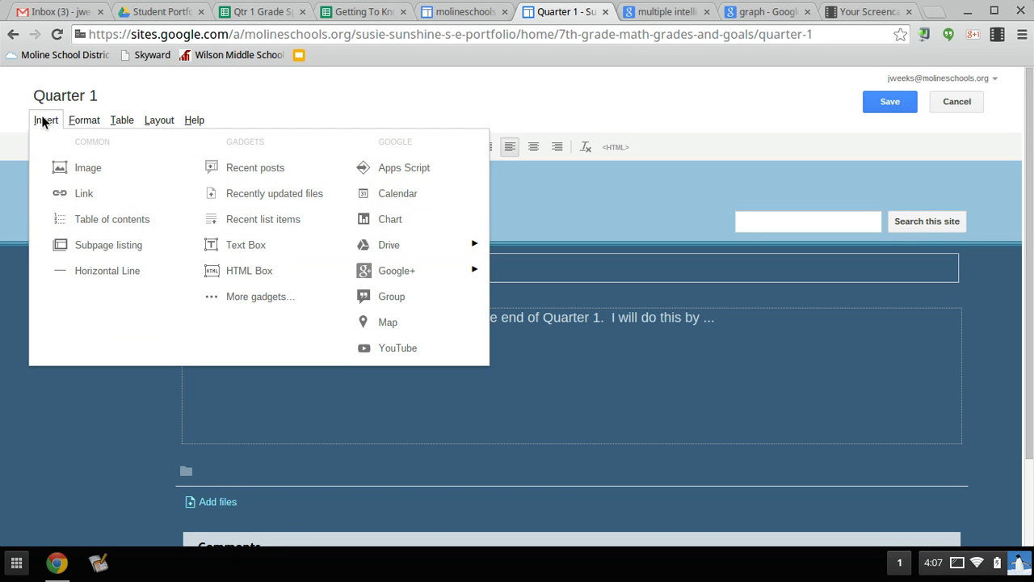
pyautogui.click(79, 171)
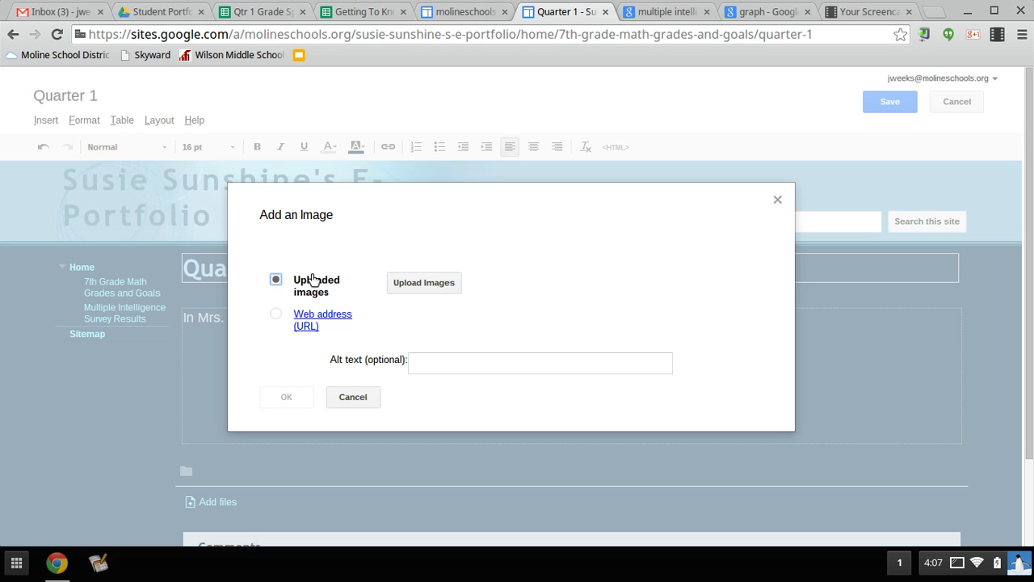
pyautogui.click(277, 315)
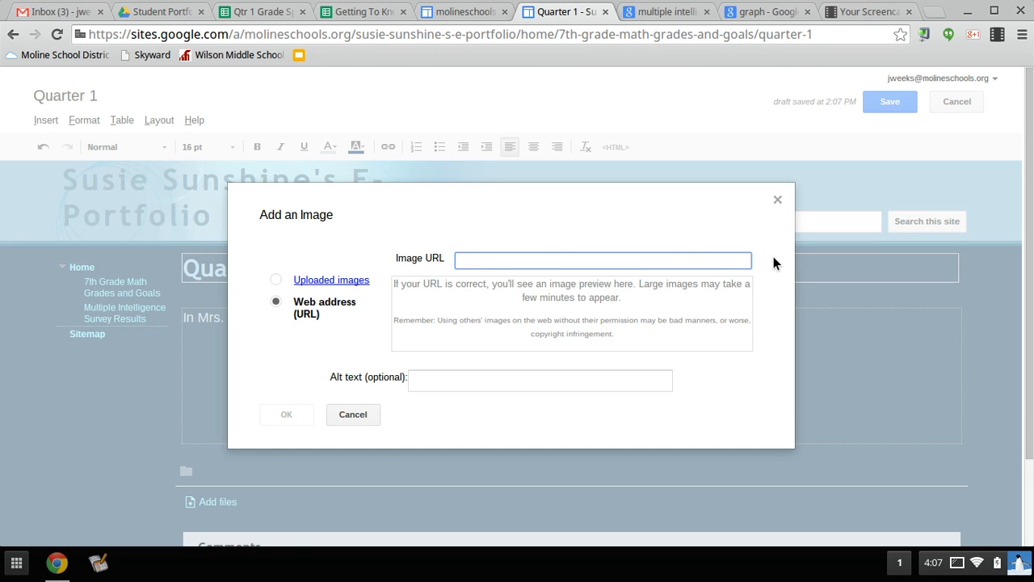
pyautogui.click(758, 14)
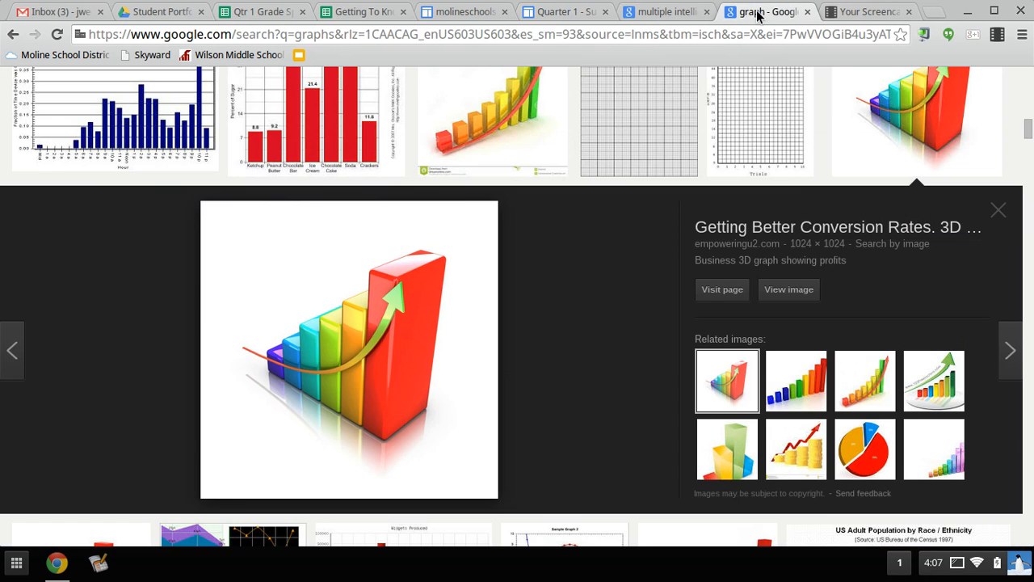
# - Copy the colourful 3D bar graph's image URL from Google Images and return to Quarter 1
pyautogui.rightClick(405, 338)
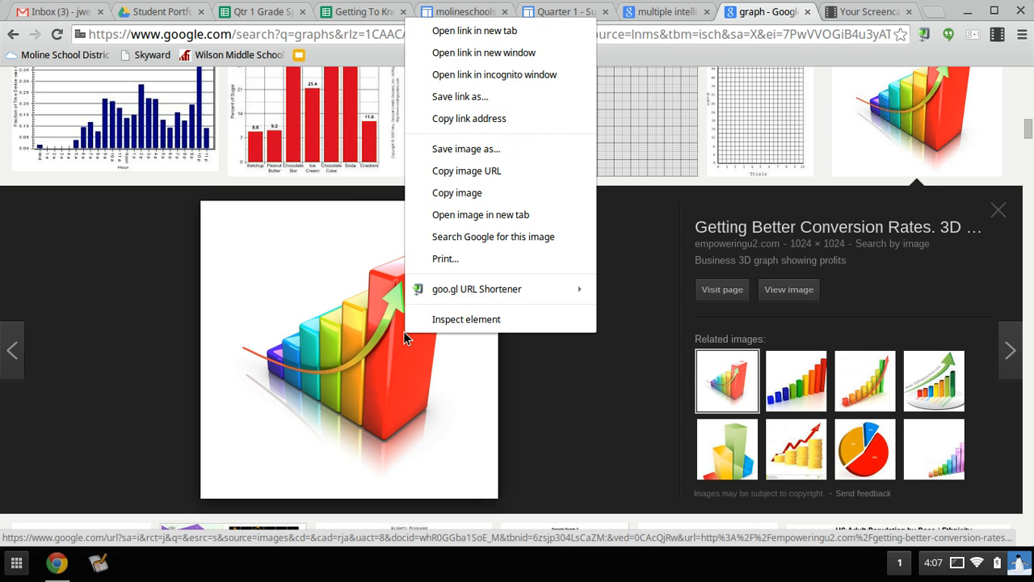
pyautogui.click(463, 170)
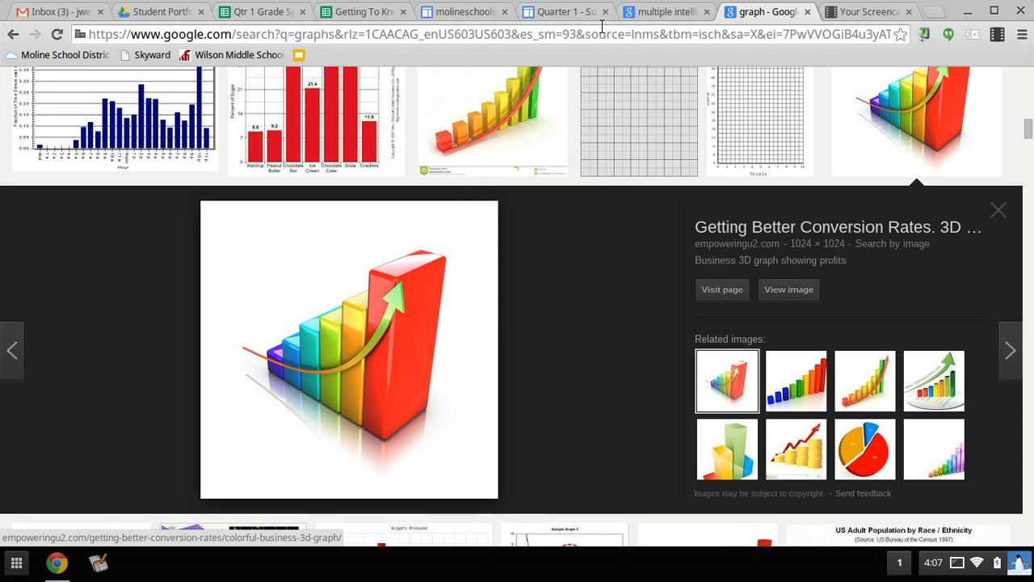
pyautogui.click(576, 12)
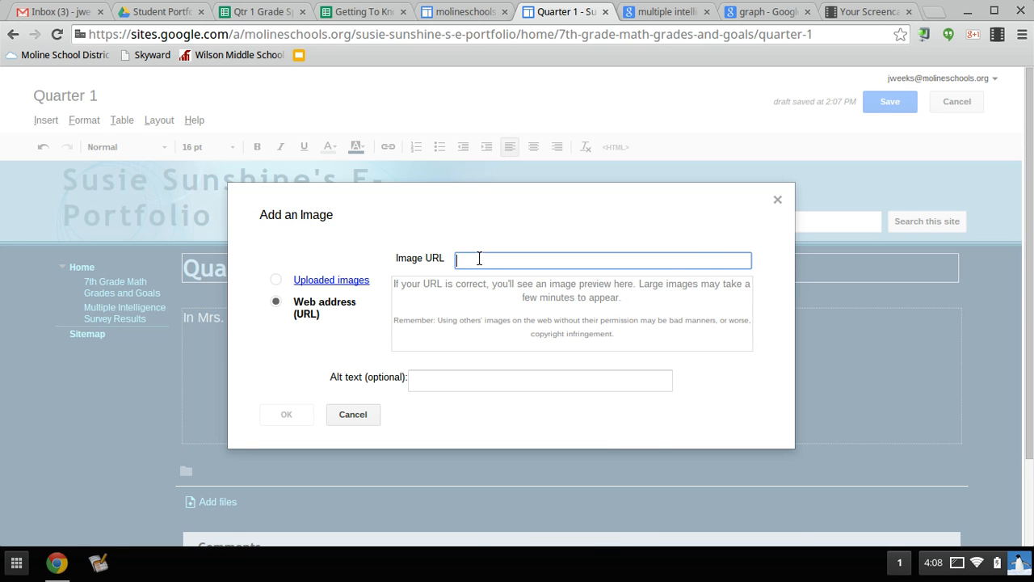
# - Insert the 3D graph image from its pasted URL, using that same URL as alt text
pyautogui.hotkey('ctrl', 'v')
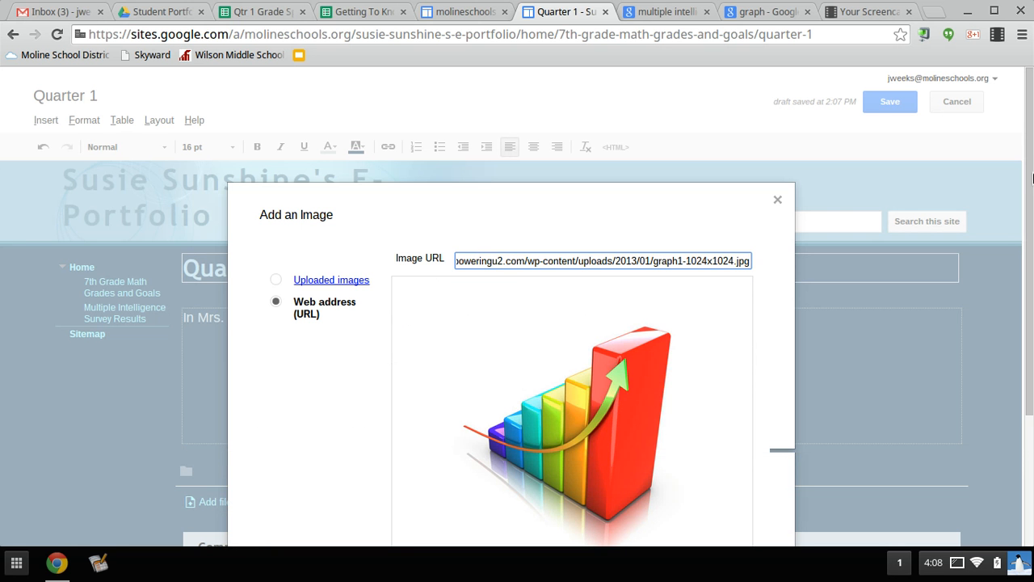
pyautogui.moveTo(1029, 174); pyautogui.dragTo(1033, 307)
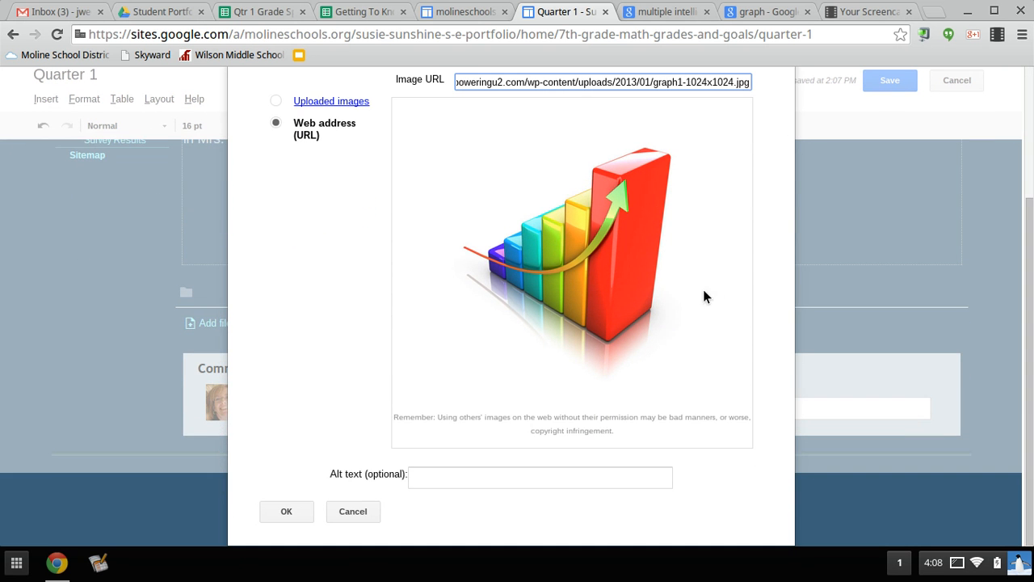
pyautogui.click(437, 478)
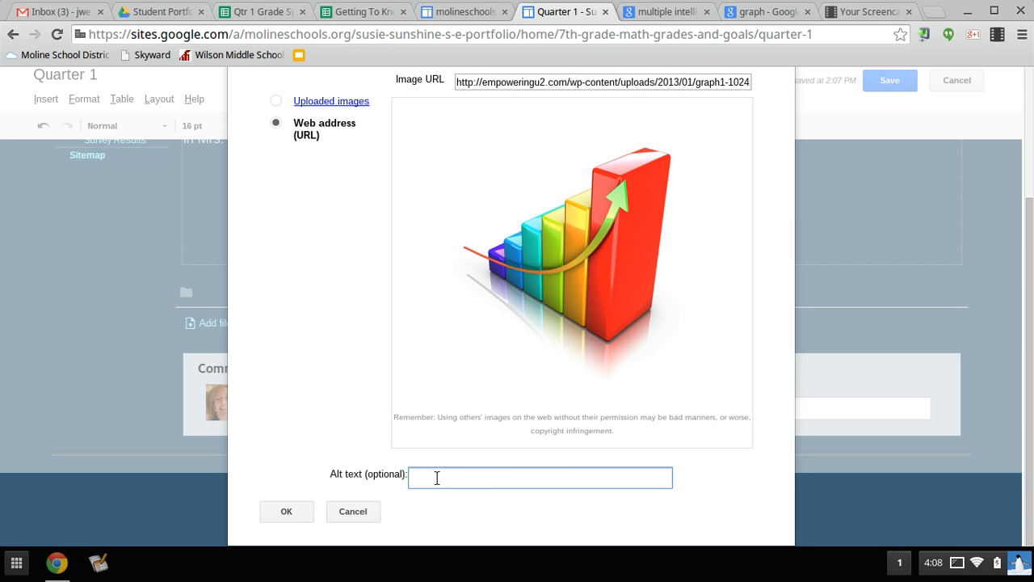
pyautogui.hotkey('ctrl', 'v')
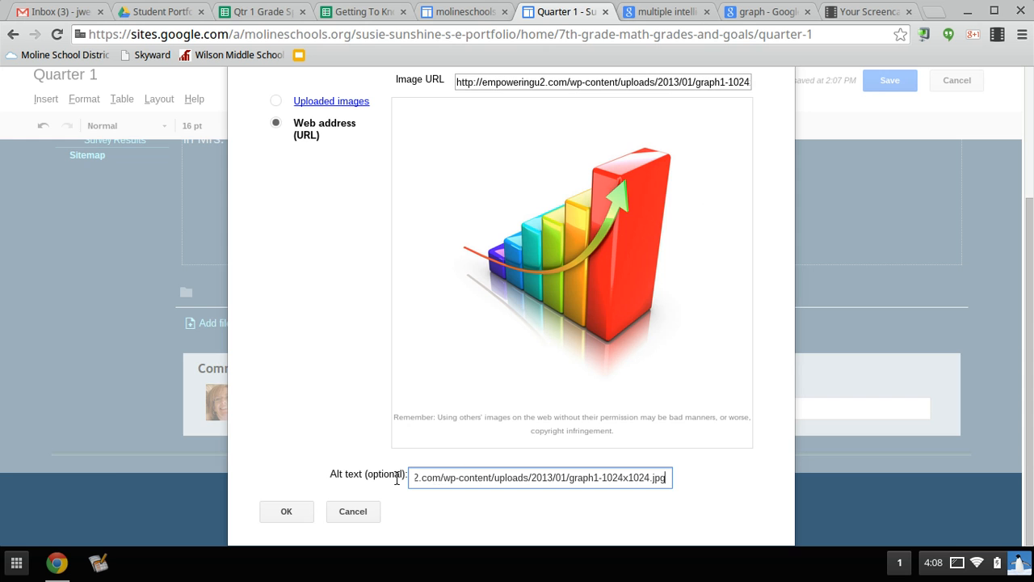
pyautogui.click(286, 511)
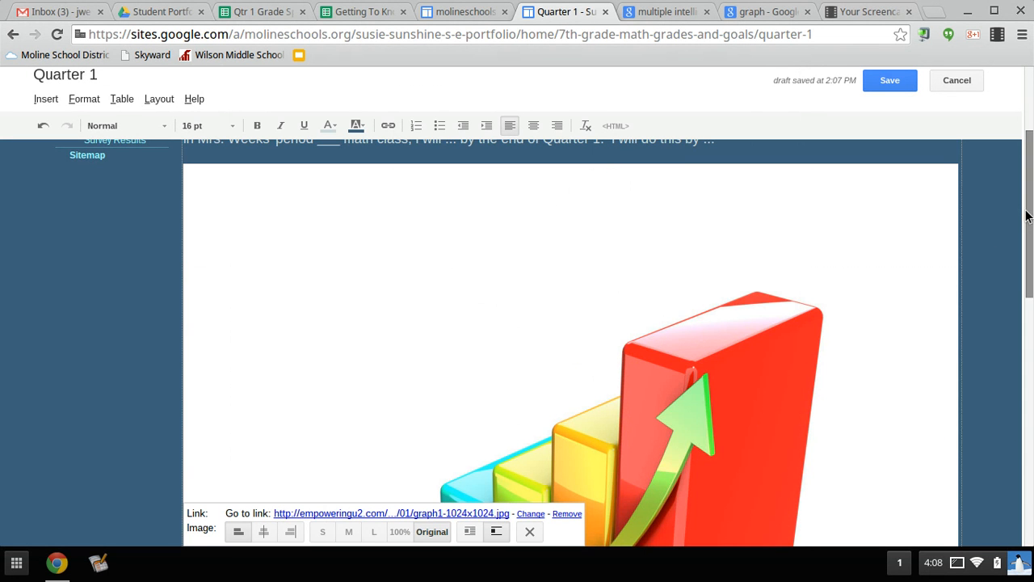
pyautogui.moveTo(1028, 216); pyautogui.dragTo(1032, 329)
# - Make the graph image small and centered, and open its Create Link settings
pyautogui.click(594, 255)
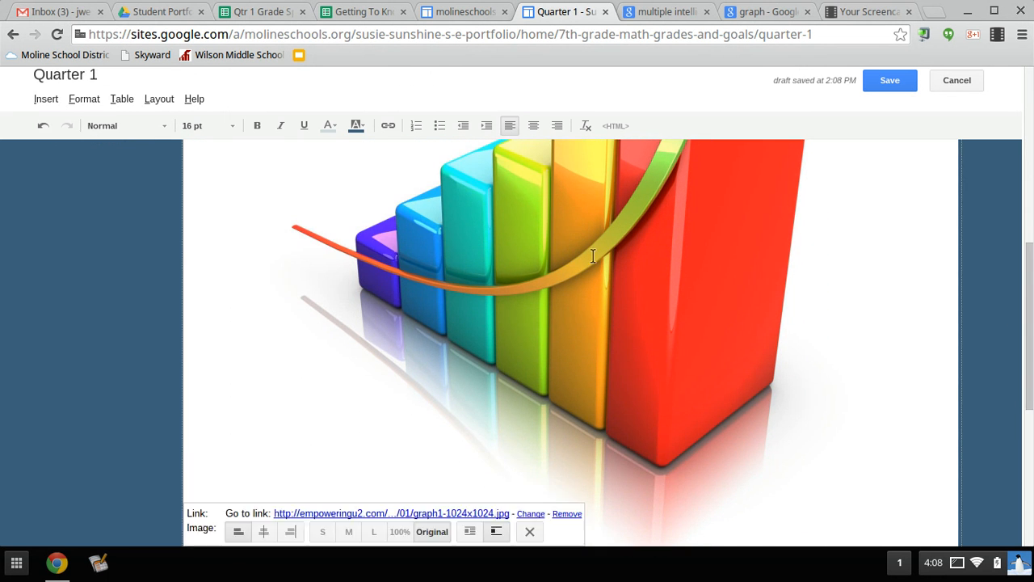
pyautogui.click(323, 531)
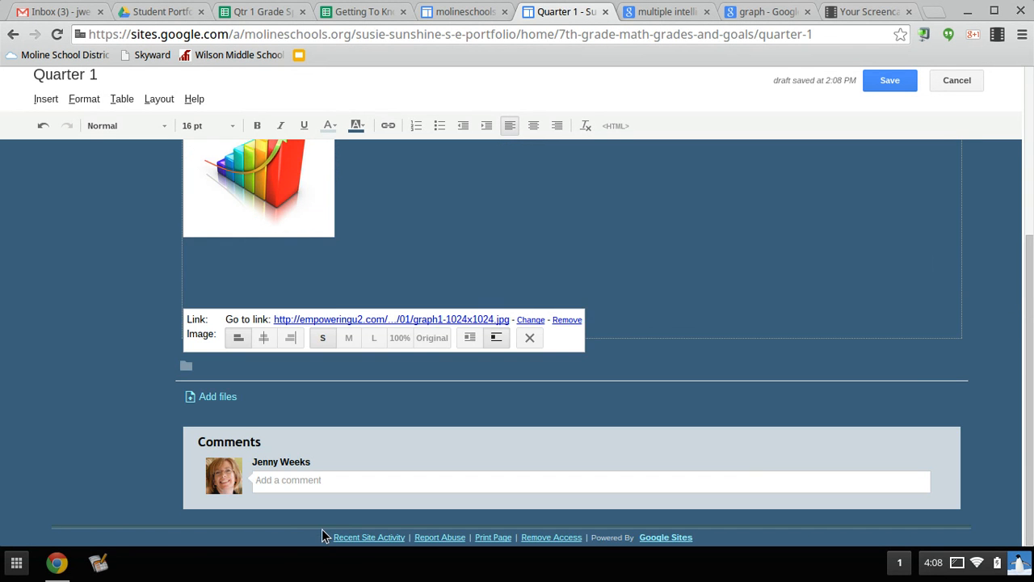
pyautogui.moveTo(1027, 327); pyautogui.dragTo(1021, 218)
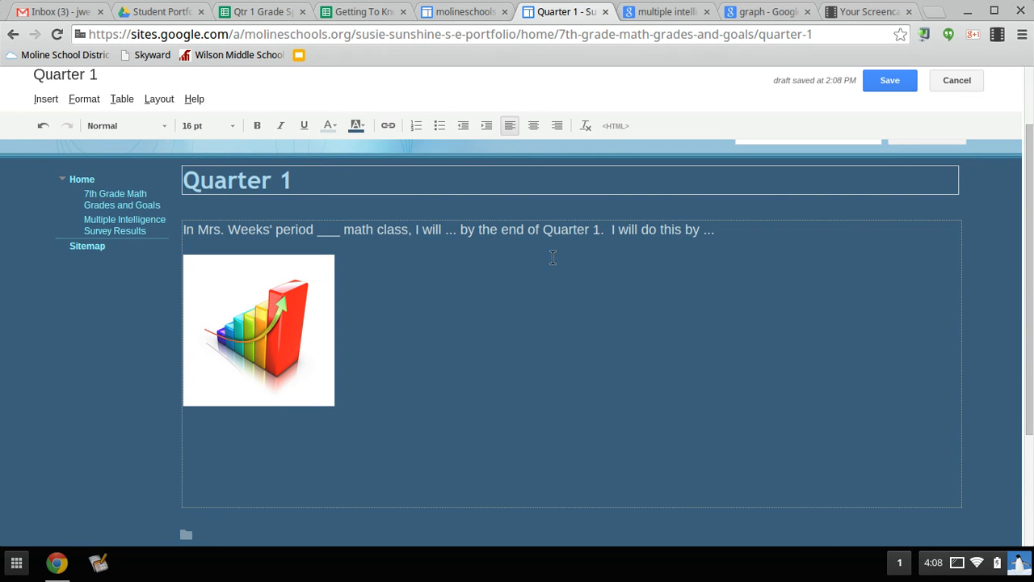
pyautogui.click(251, 332)
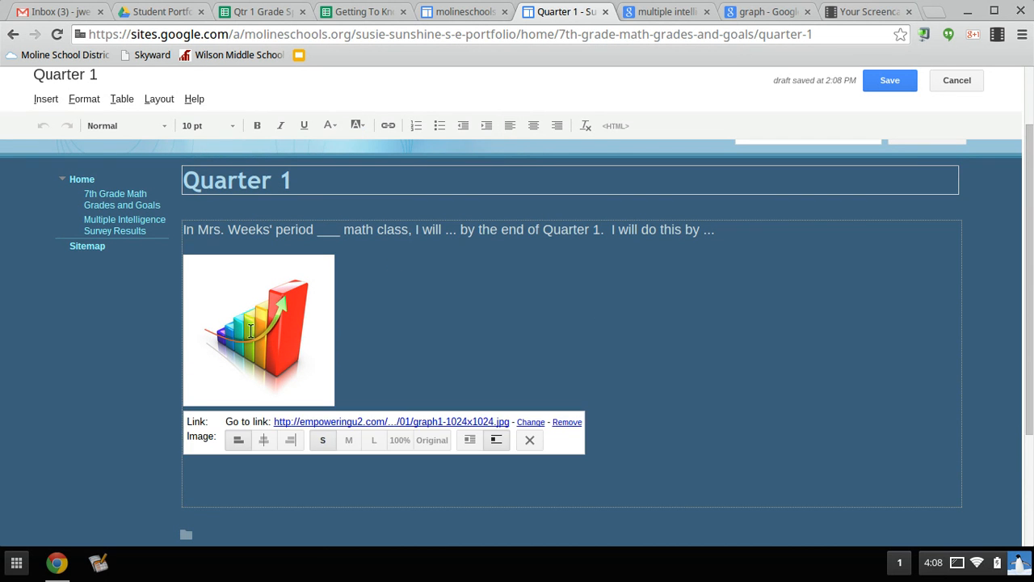
pyautogui.click(264, 439)
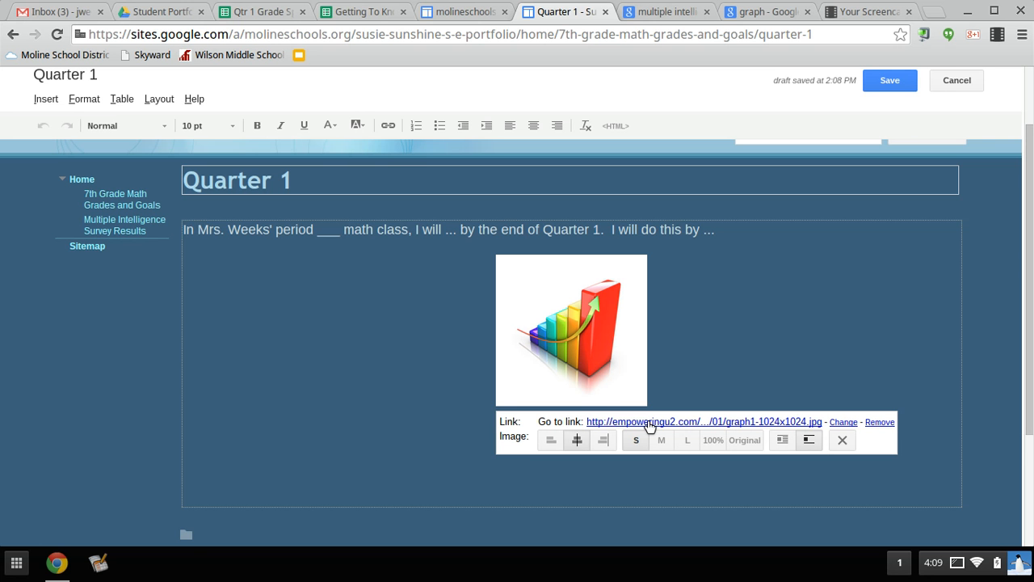
pyautogui.click(843, 423)
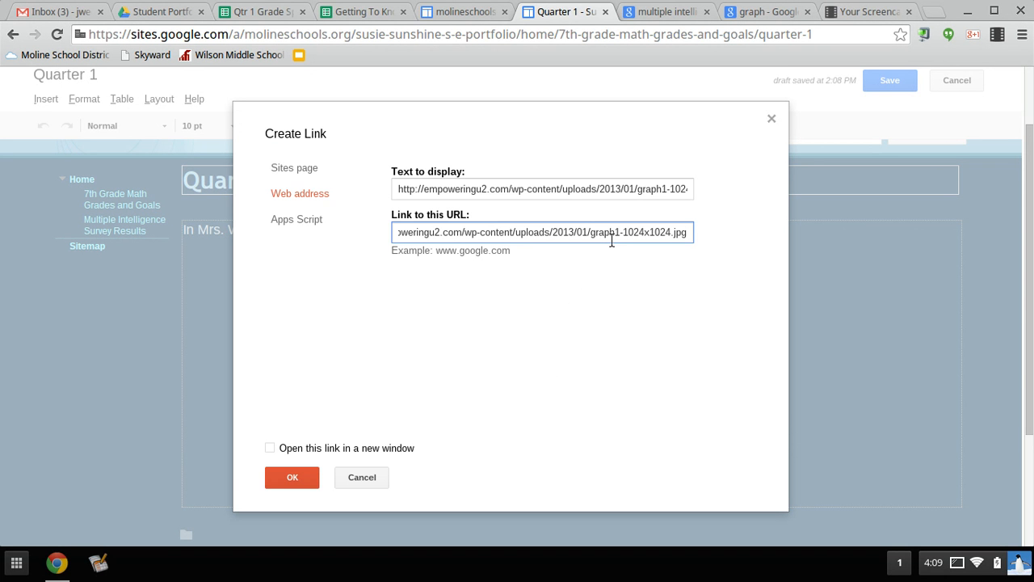
pyautogui.click(273, 14)
# - Copy the Qtr 1 Grade Spreadsheet/ Graph URL from the address bar and return to the link dialog
pyautogui.click(730, 326)
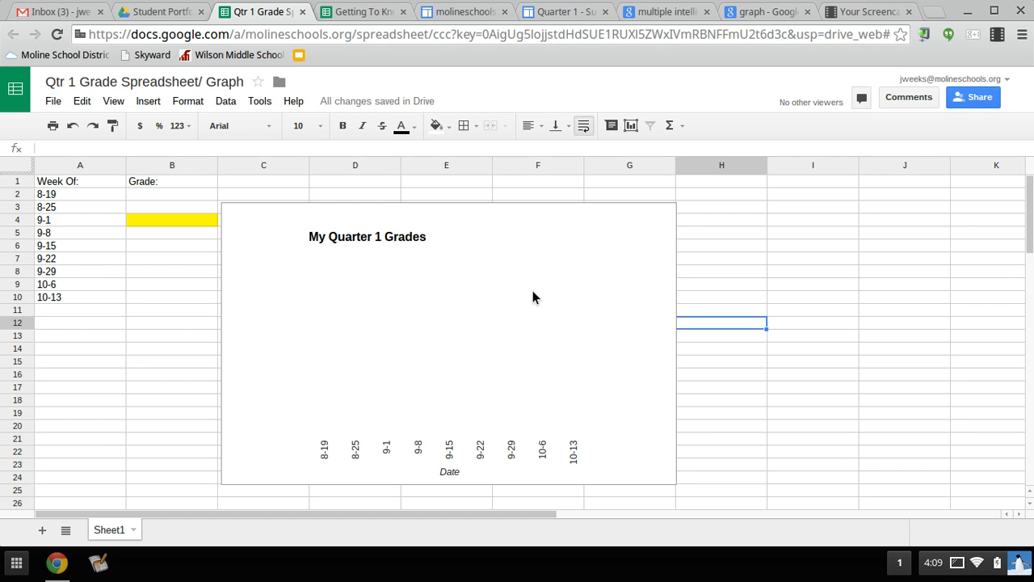
pyautogui.click(451, 35)
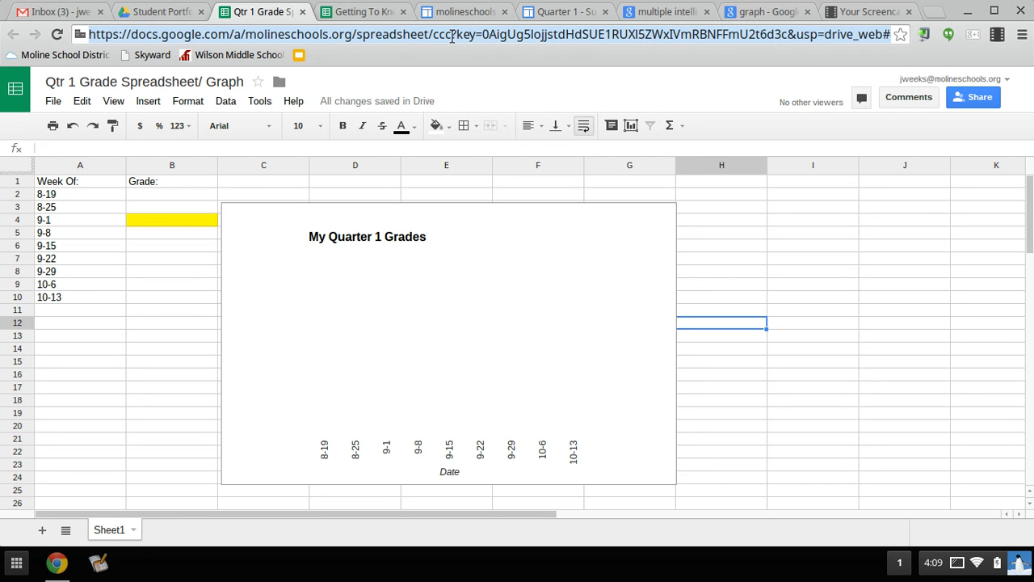
pyautogui.click(557, 13)
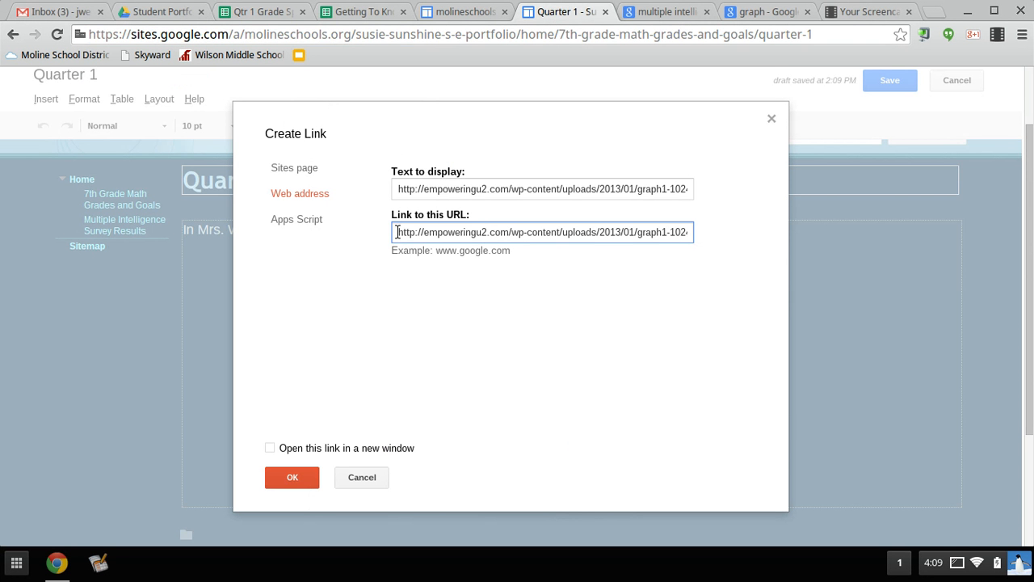
# - Replace the graph image's link with the spreadsheet URL and save the Quarter 1 page
pyautogui.moveTo(397, 232); pyautogui.dragTo(717, 232)
pyautogui.press('BackSpace')
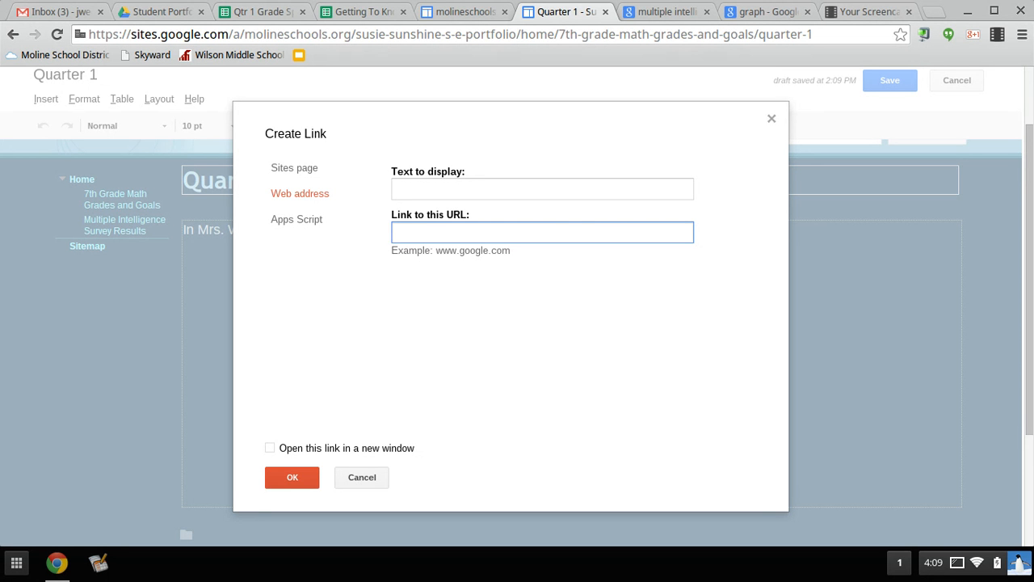
pyautogui.hotkey('ctrl', 'v')
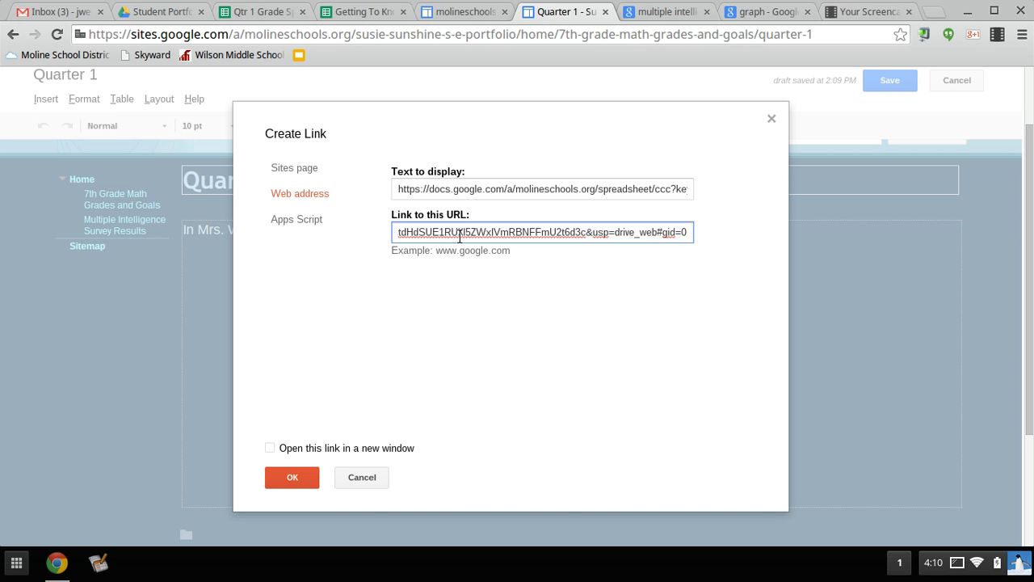
pyautogui.click(304, 471)
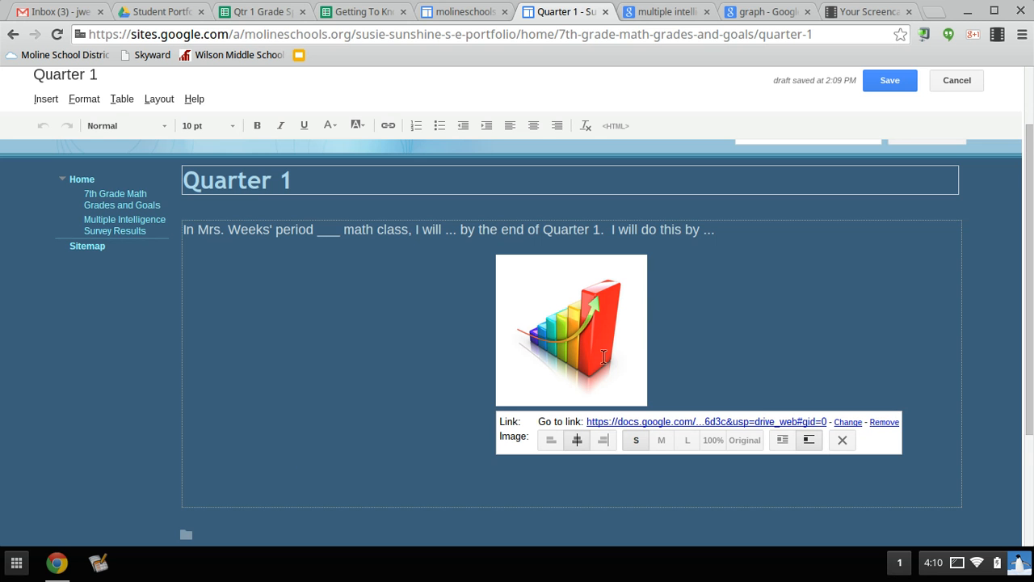
pyautogui.click(889, 83)
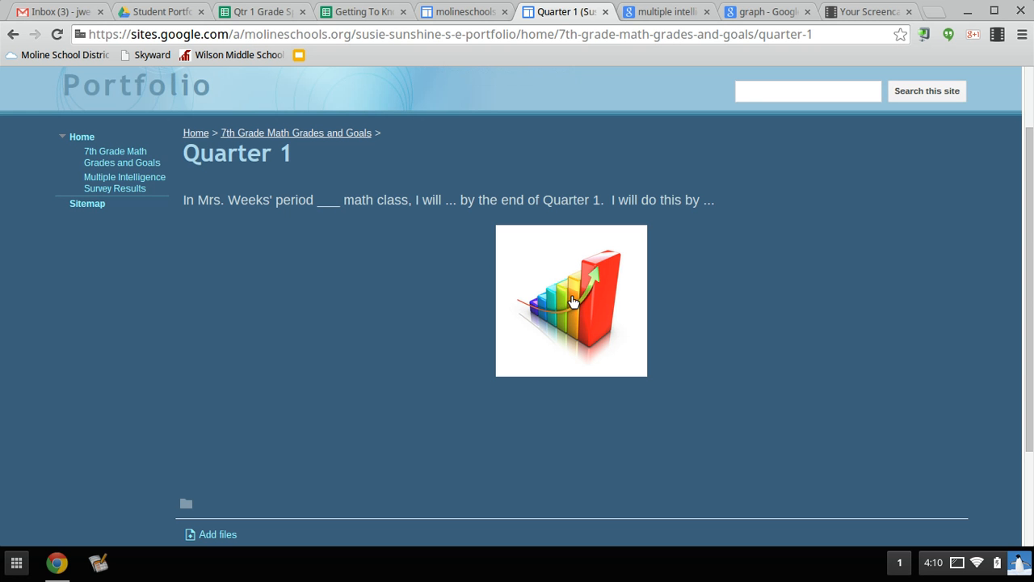
pyautogui.click(571, 302)
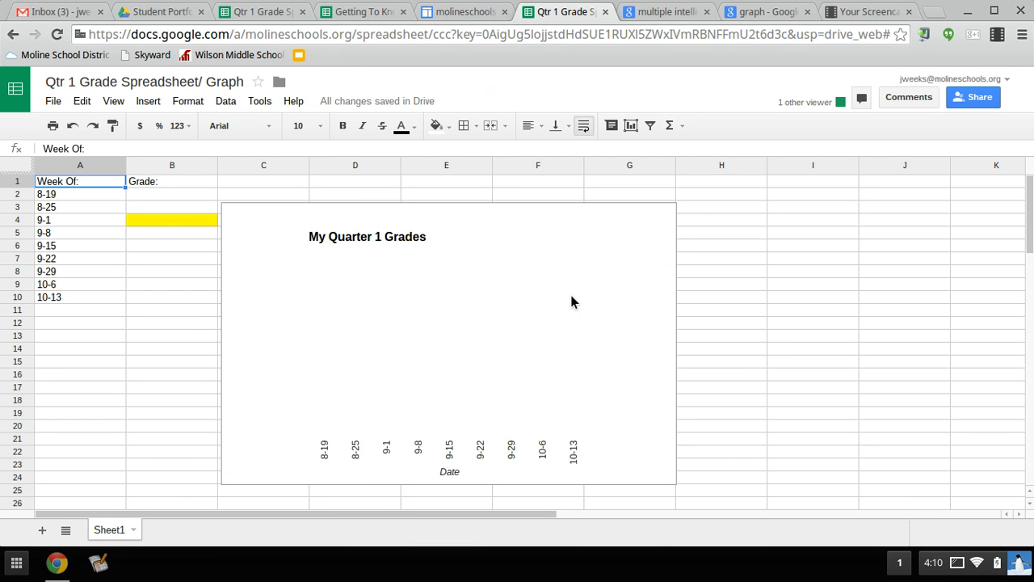
pyautogui.click(11, 38)
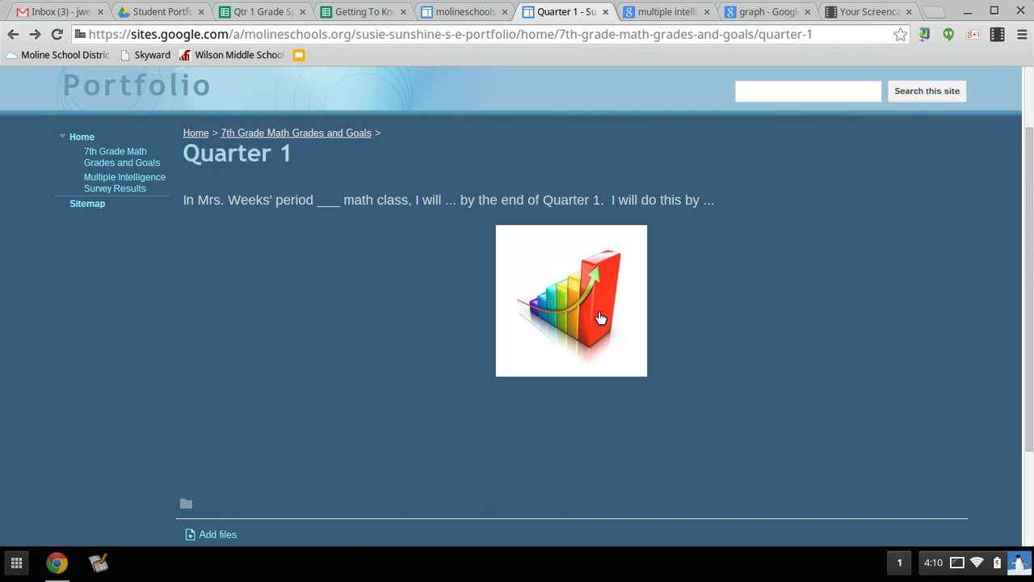
# - Edit Multiple Intelligence Survey Results and add a new line after the My highest MI category sentence
pyautogui.click(127, 180)
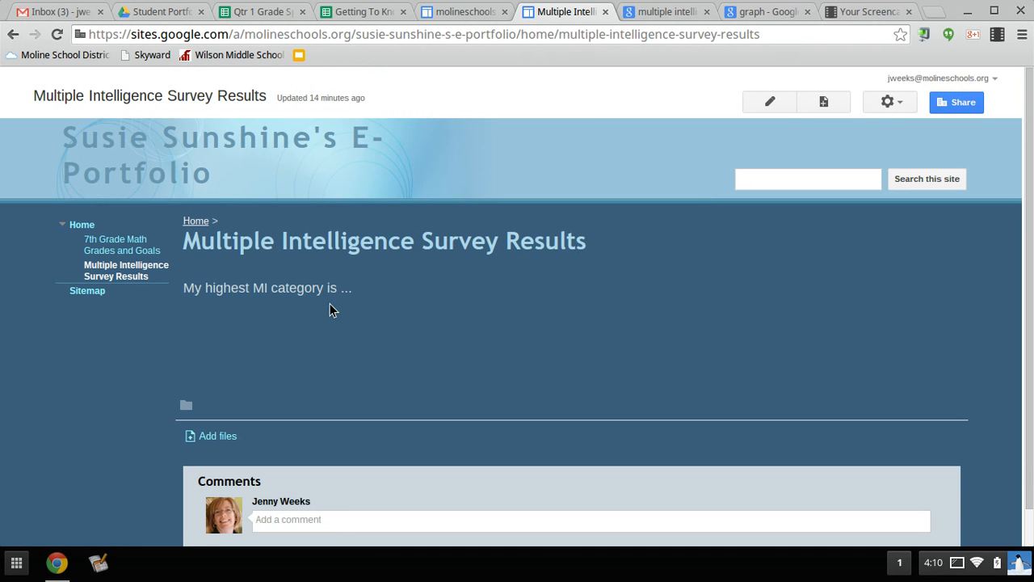
pyautogui.click(775, 105)
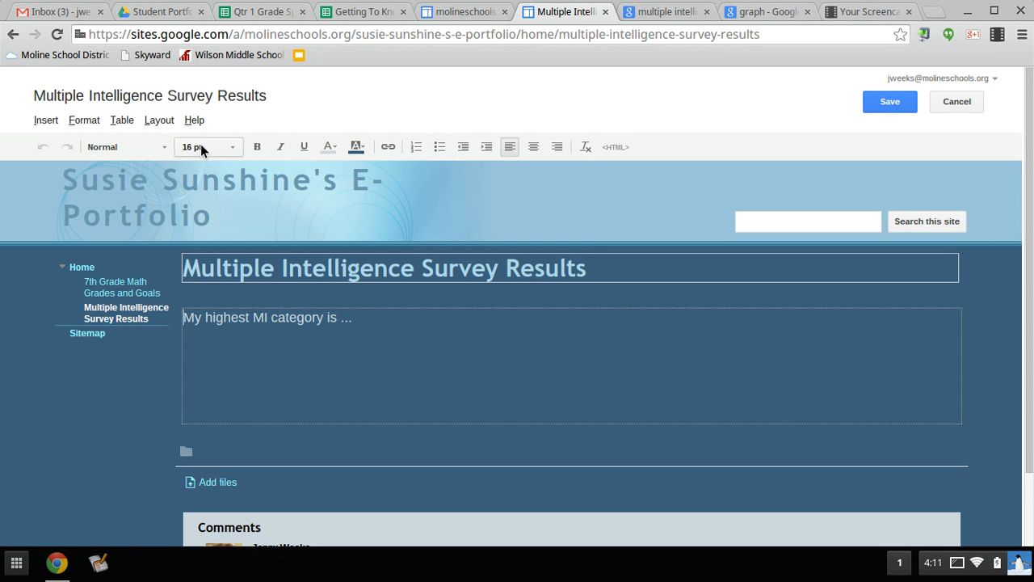
pyautogui.click(374, 319)
pyautogui.press('Return')
# - Start inserting an image by web address (URL), then go to the multiple intelligence image results
pyautogui.click(37, 120)
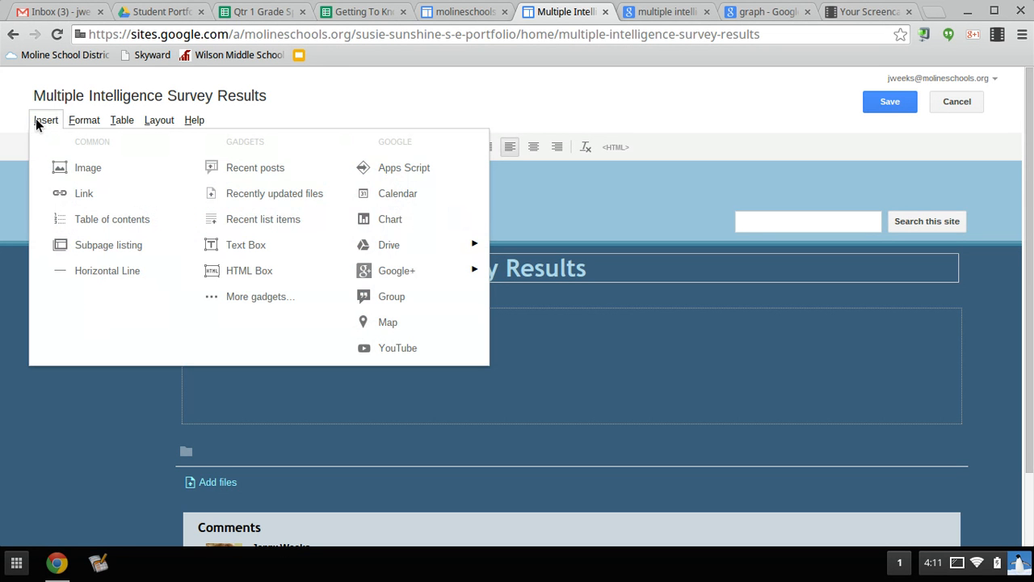
pyautogui.click(61, 170)
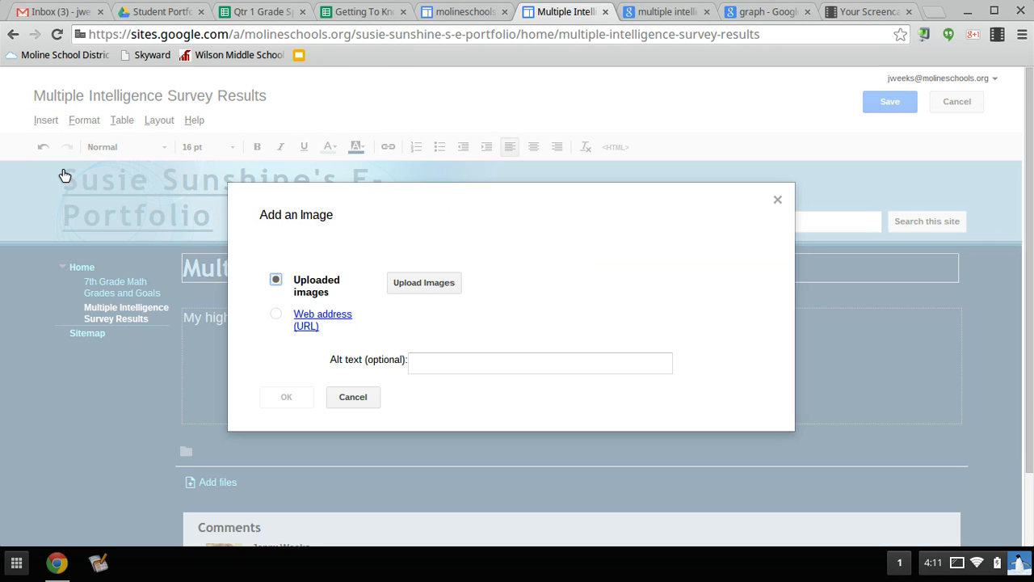
pyautogui.click(276, 316)
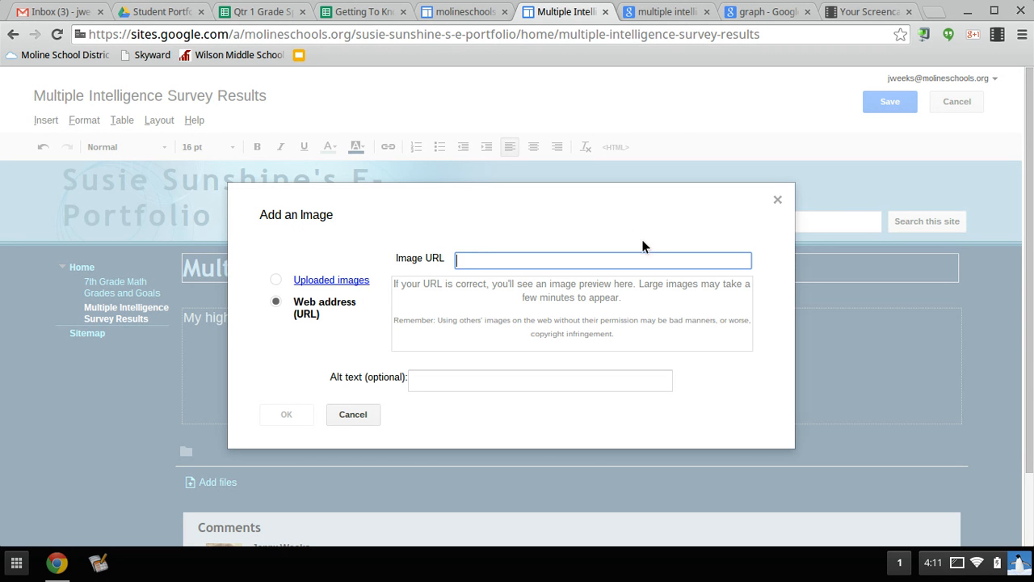
pyautogui.click(672, 15)
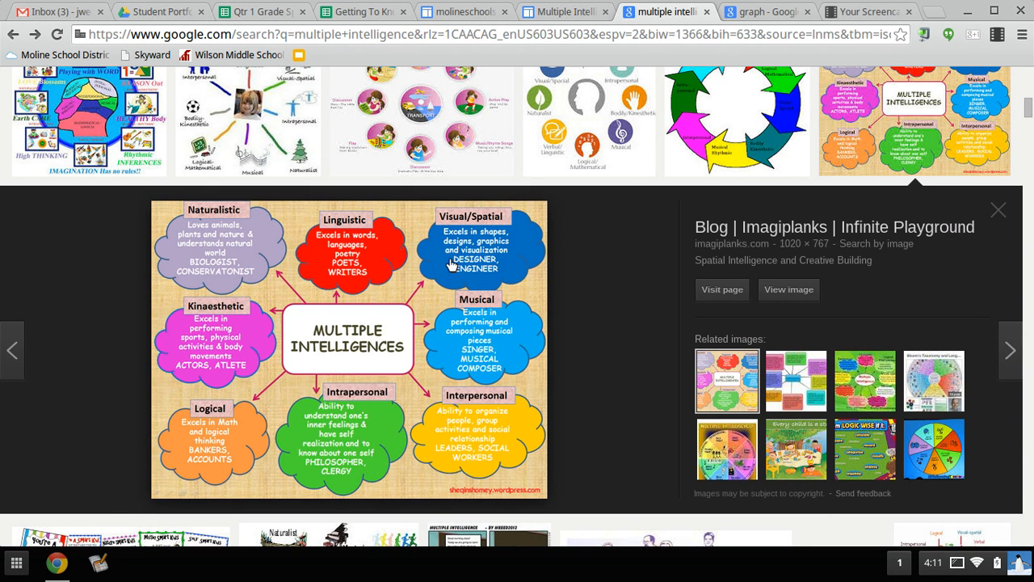
# - Copy the Multiple Intelligences chart's image URL and return to the survey page's Add an Image dialog
pyautogui.rightClick(426, 328)
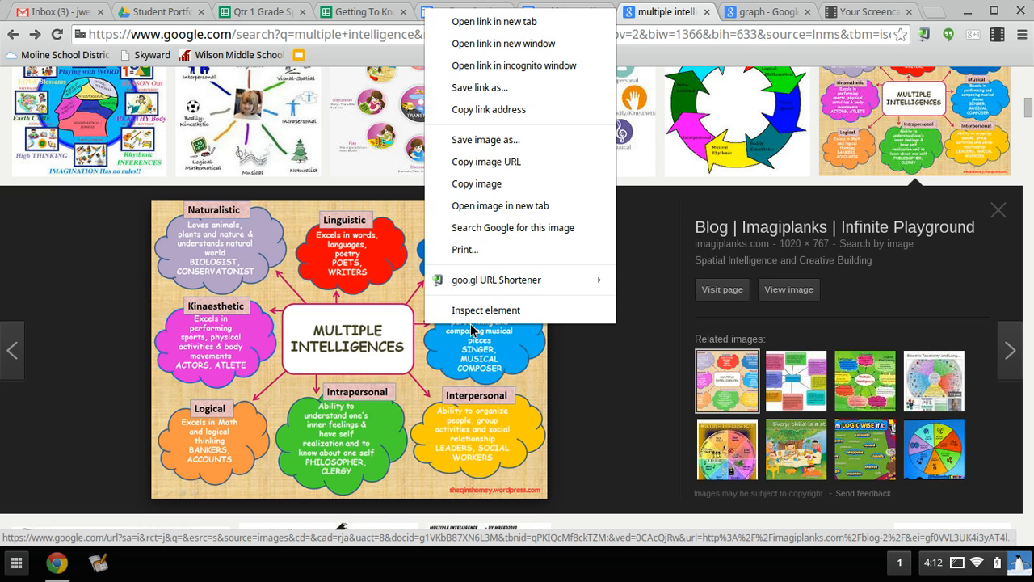
pyautogui.click(487, 162)
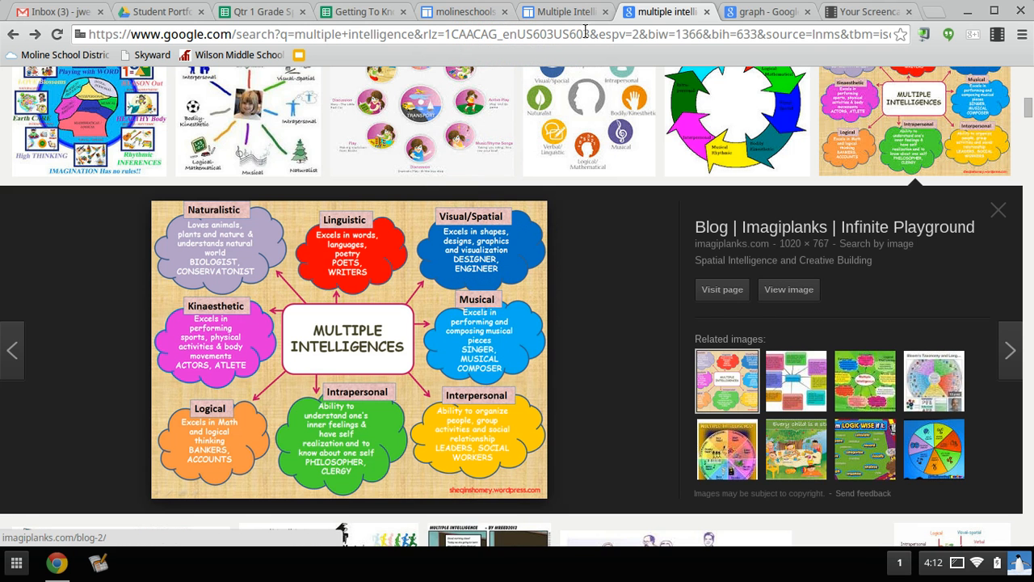
pyautogui.click(558, 13)
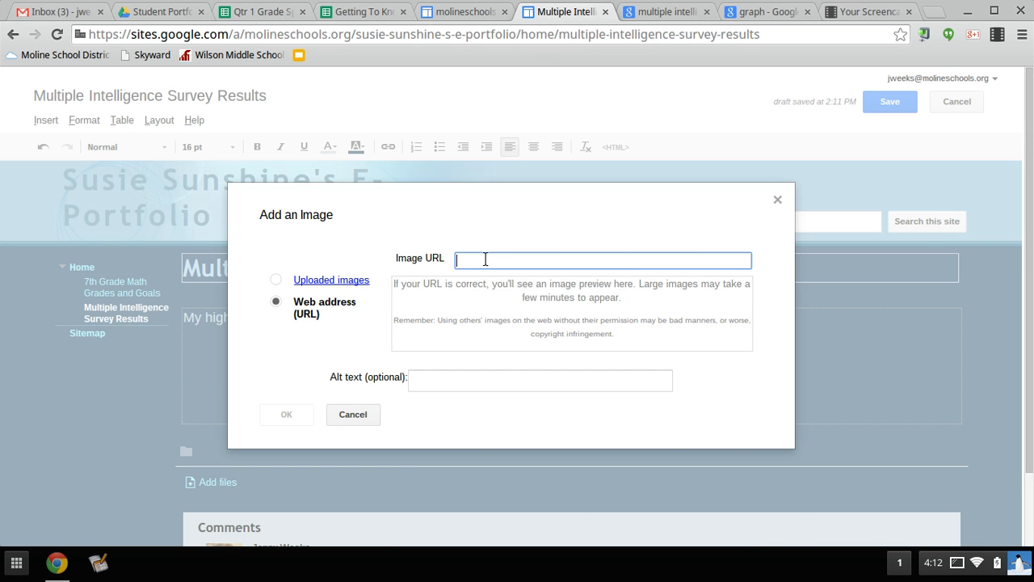
# - Insert the Multiple Intelligences chart image into the page from its pasted web address
pyautogui.hotkey('ctrl', 'v')
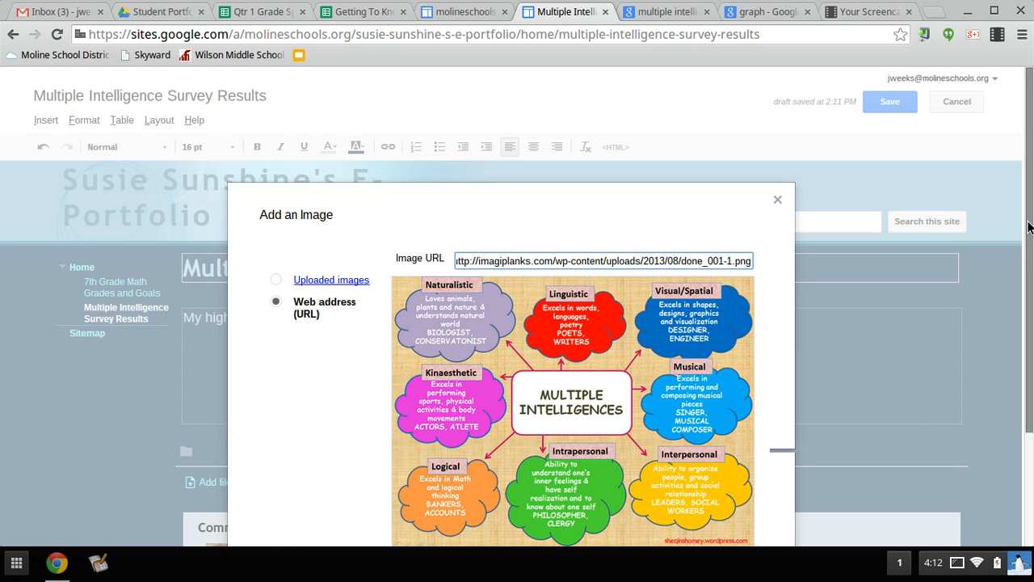
pyautogui.scroll(-3, 1029, 227)
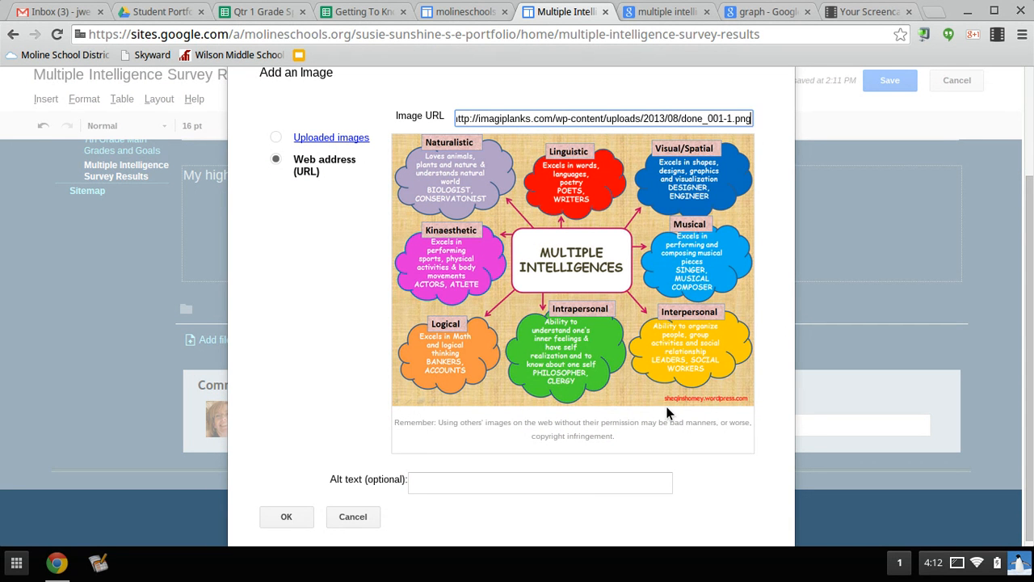
pyautogui.click(286, 517)
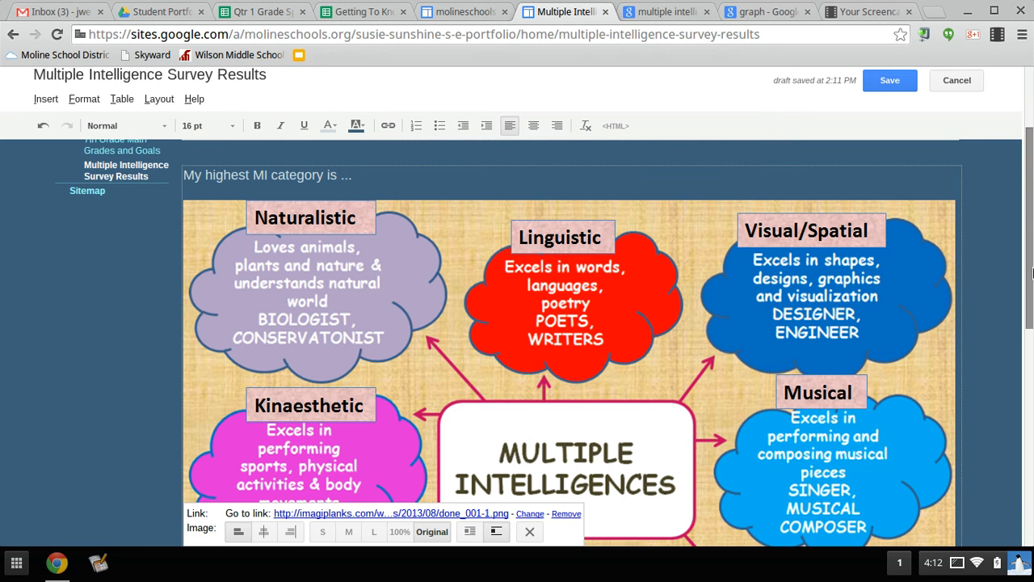
# - Make the Multiple Intelligences image medium-sized and centred, then begin replacing its link with the survey spreadsheet
pyautogui.moveTo(1030, 257); pyautogui.dragTo(1031, 379)
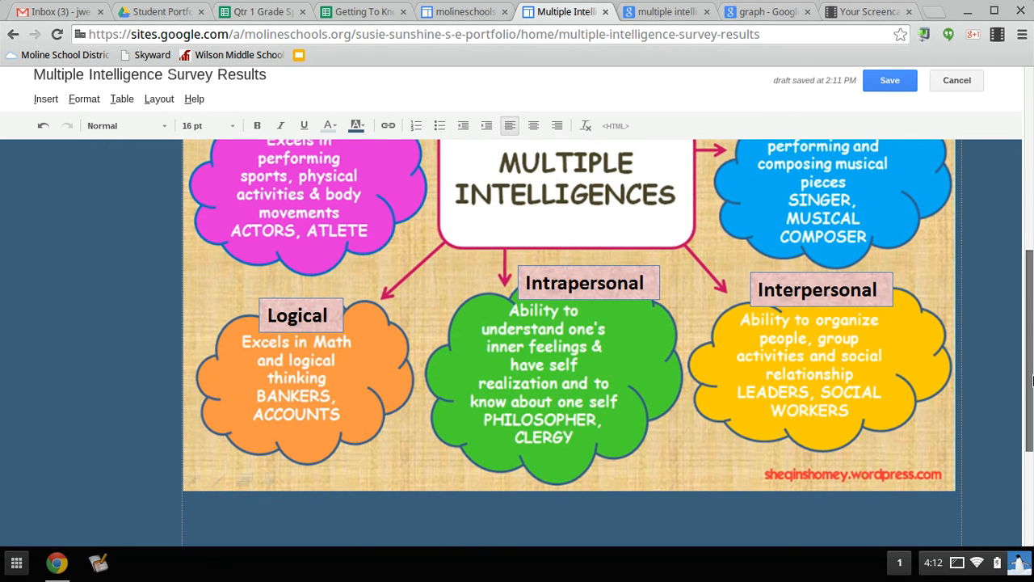
pyautogui.click(572, 322)
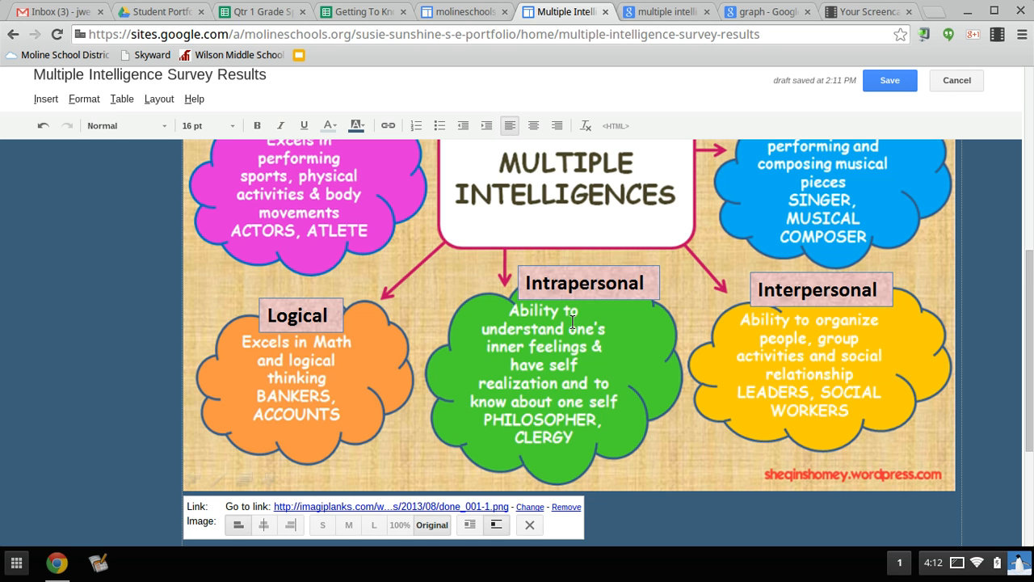
pyautogui.click(349, 525)
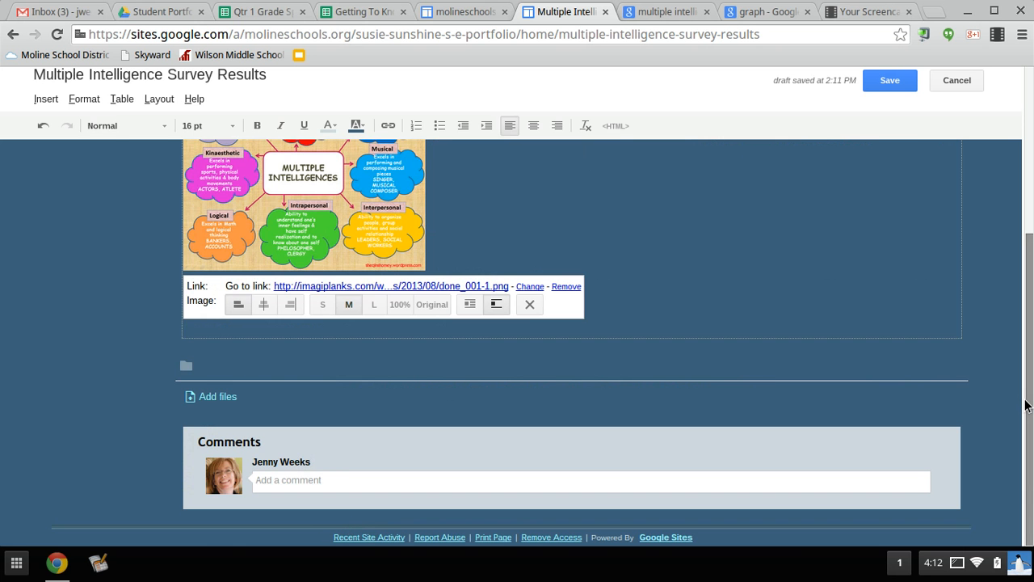
pyautogui.moveTo(1026, 411); pyautogui.dragTo(1026, 314)
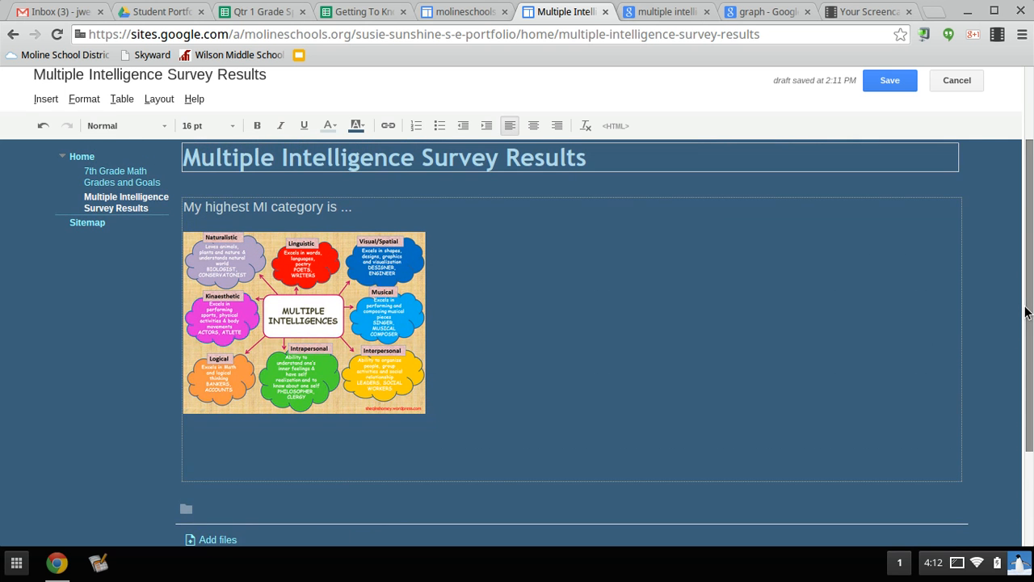
pyautogui.click(319, 340)
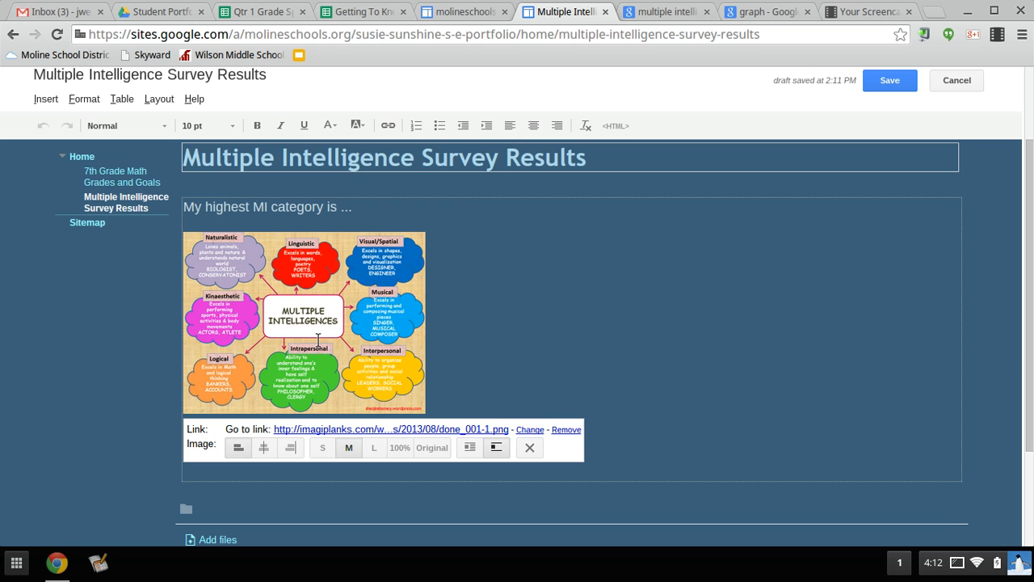
pyautogui.click(263, 448)
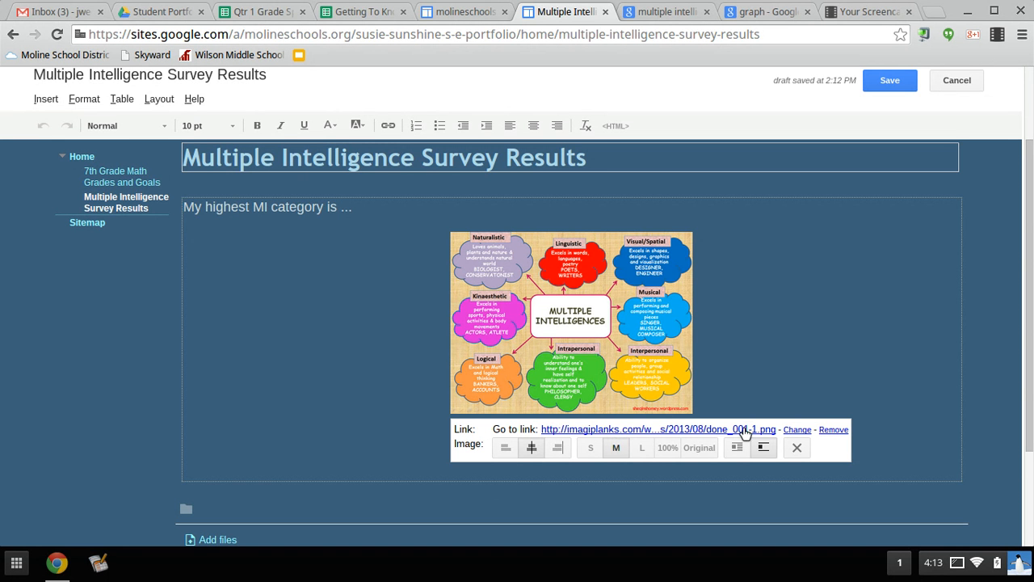
pyautogui.click(797, 430)
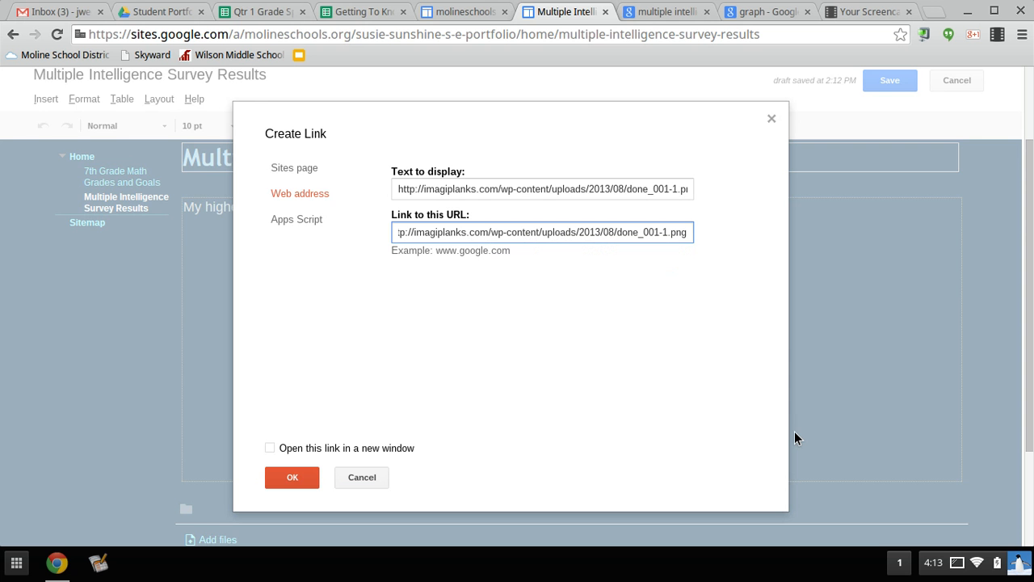
pyautogui.click(365, 13)
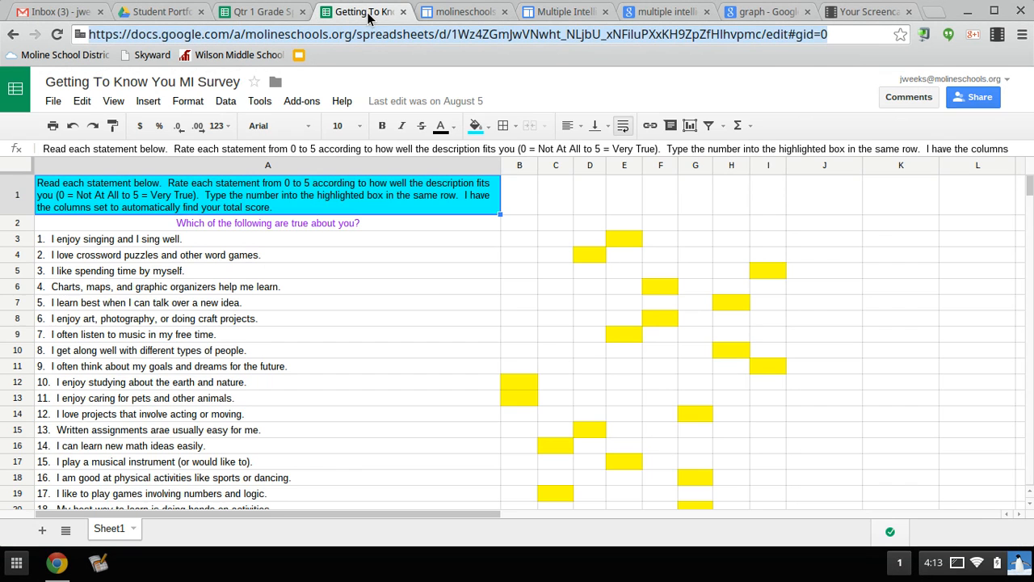
# - Copy the Getting To Know You MI Survey spreadsheet's URL and return to the image's link dialog
pyautogui.click(427, 301)
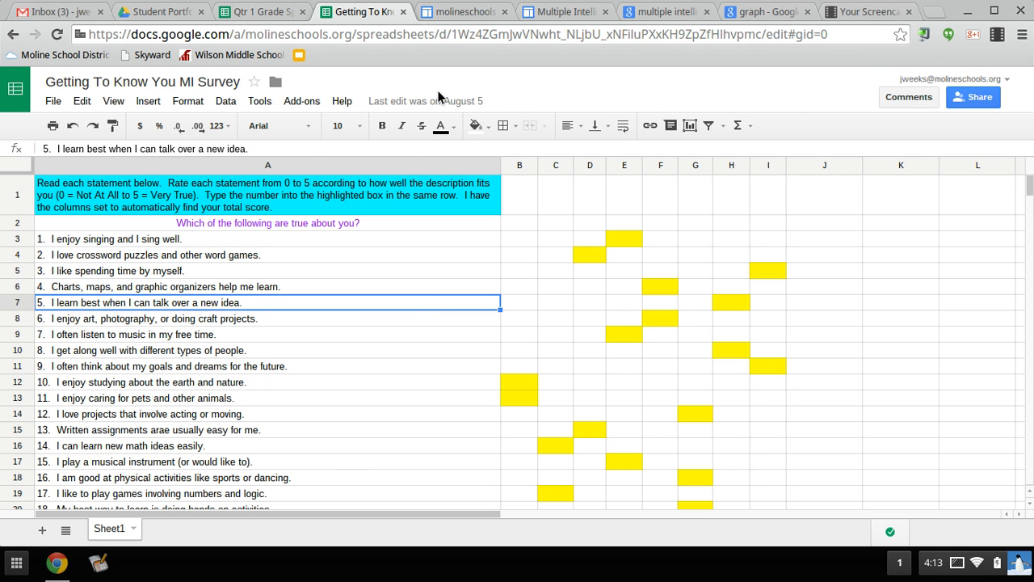
pyautogui.click(415, 34)
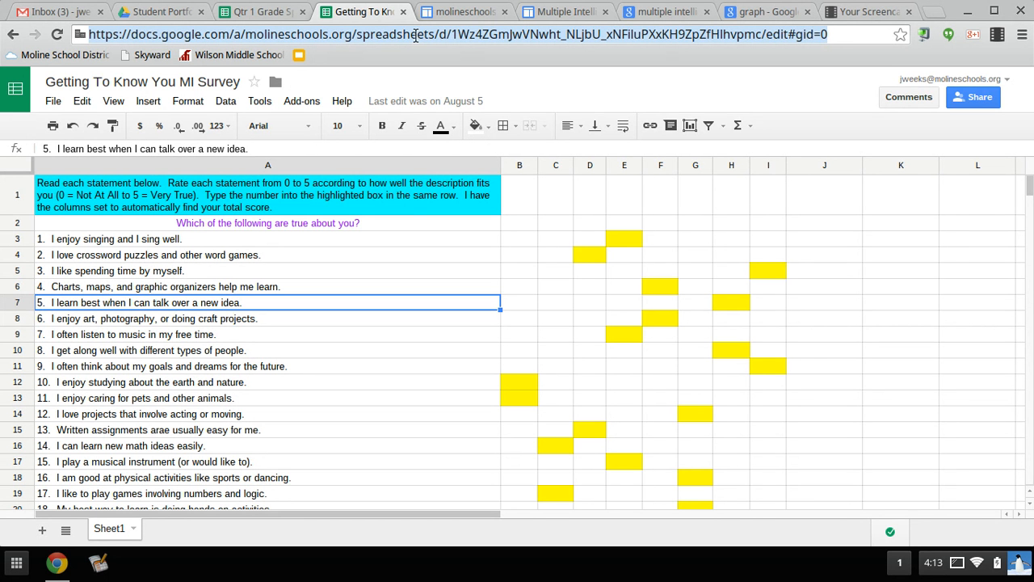
pyautogui.click(556, 15)
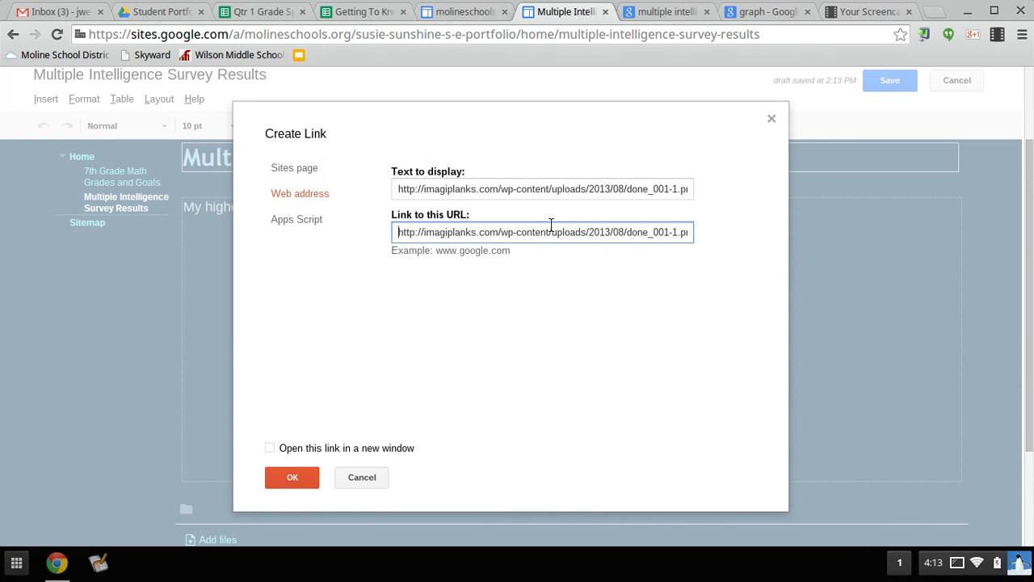
# - Replace the image link done_001-1.png with the pasted MI Survey spreadsheet URL and confirm
pyautogui.tripleClick(642, 230)
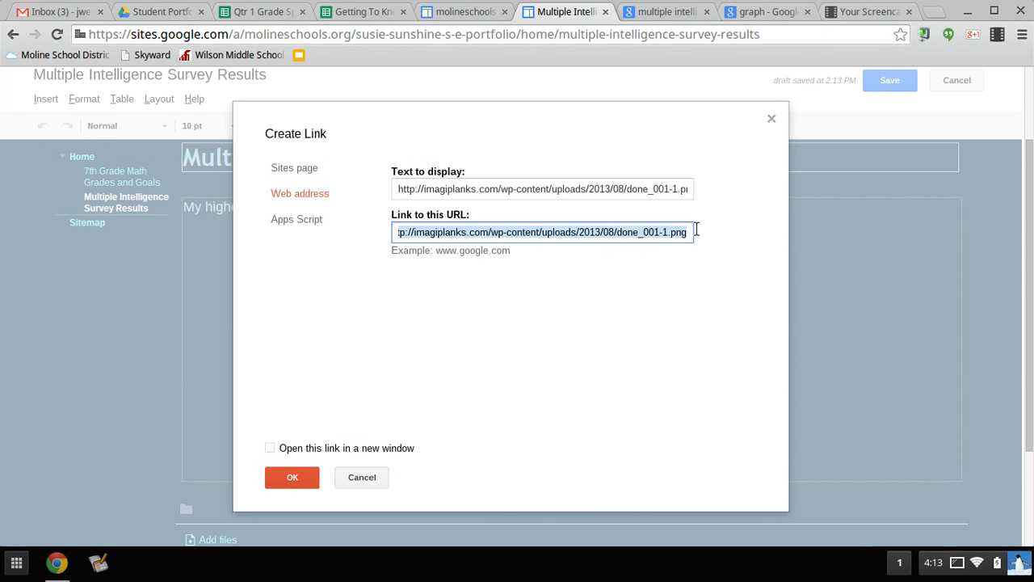
pyautogui.press('BackSpace')
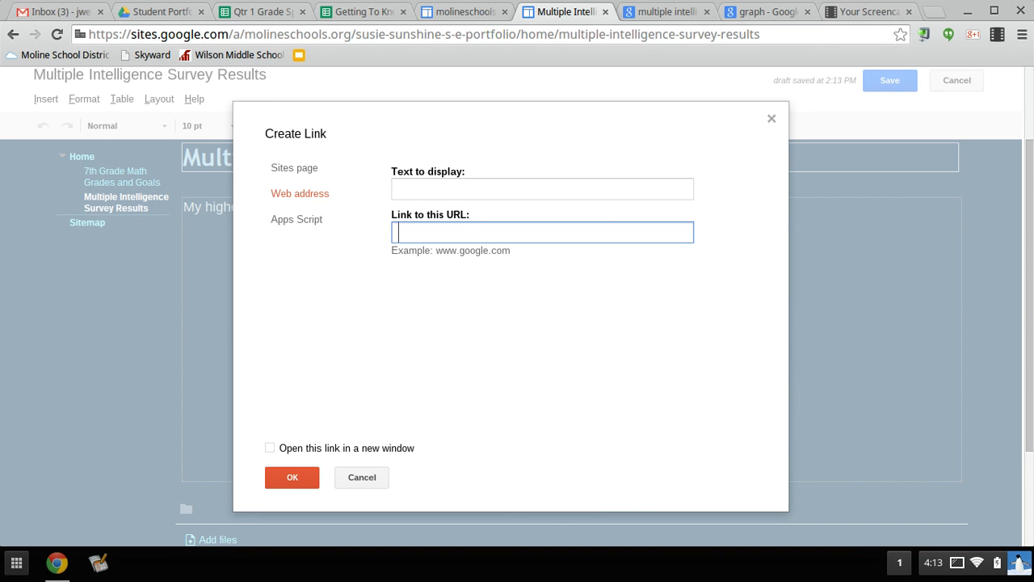
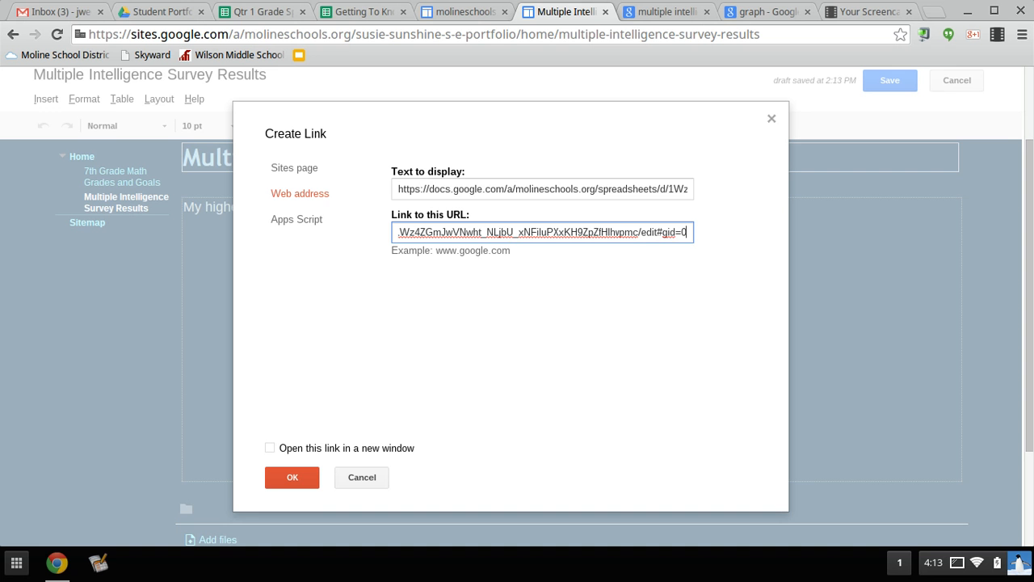
pyautogui.click(304, 474)
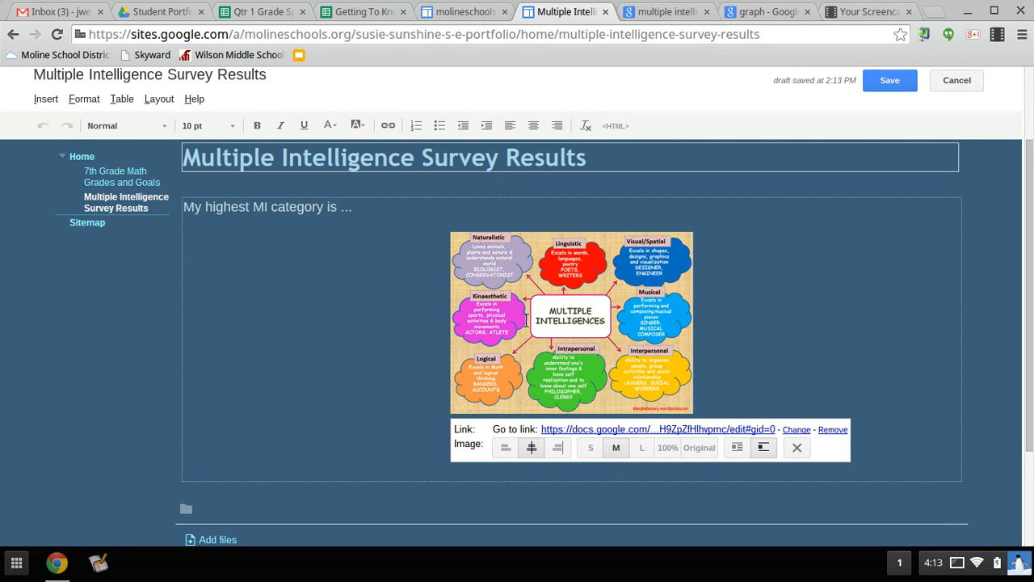
# - Save the survey page, confirm the chart opens the MI Survey, then go back to Home
pyautogui.click(885, 82)
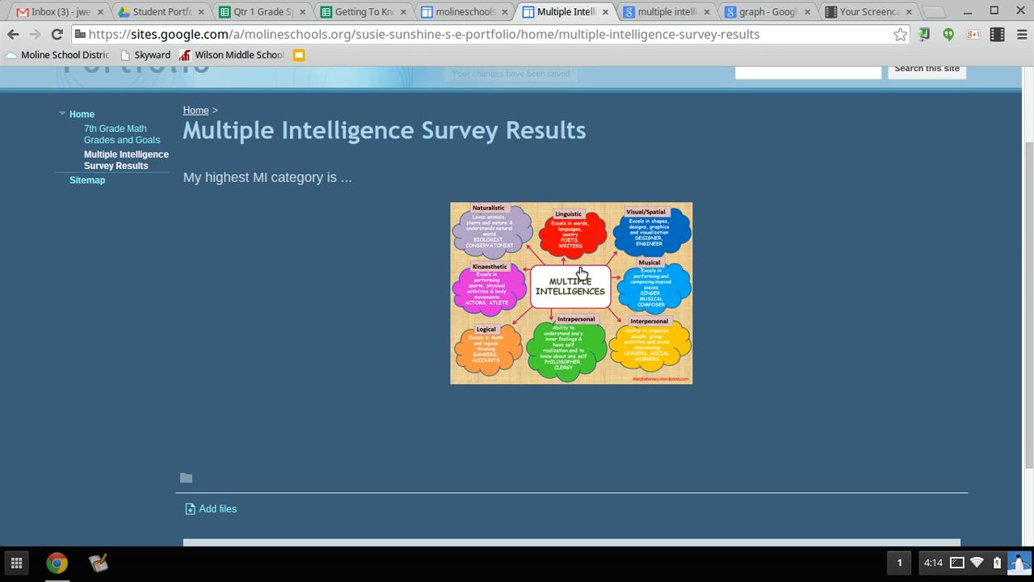
pyautogui.click(580, 272)
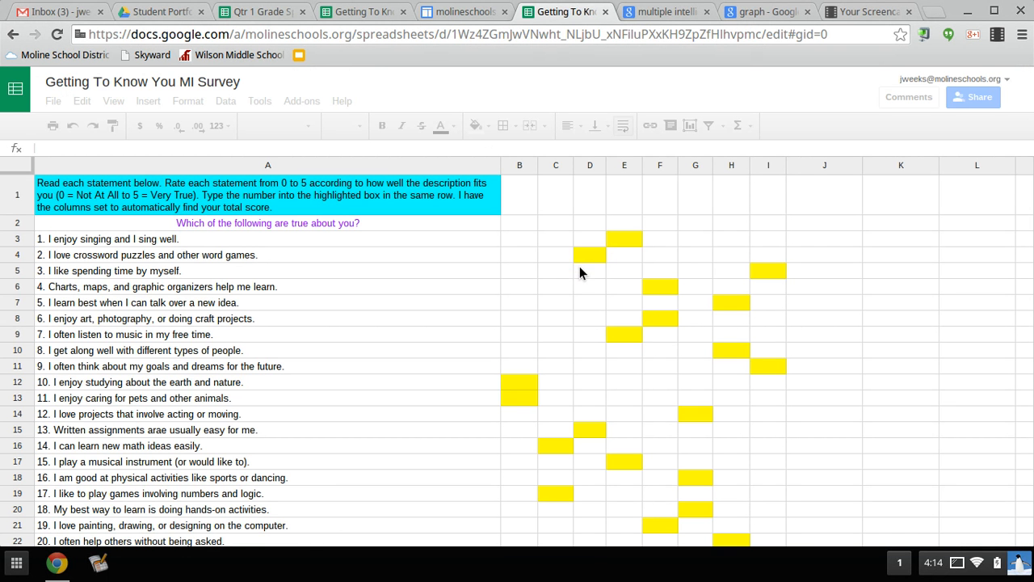
pyautogui.click(13, 35)
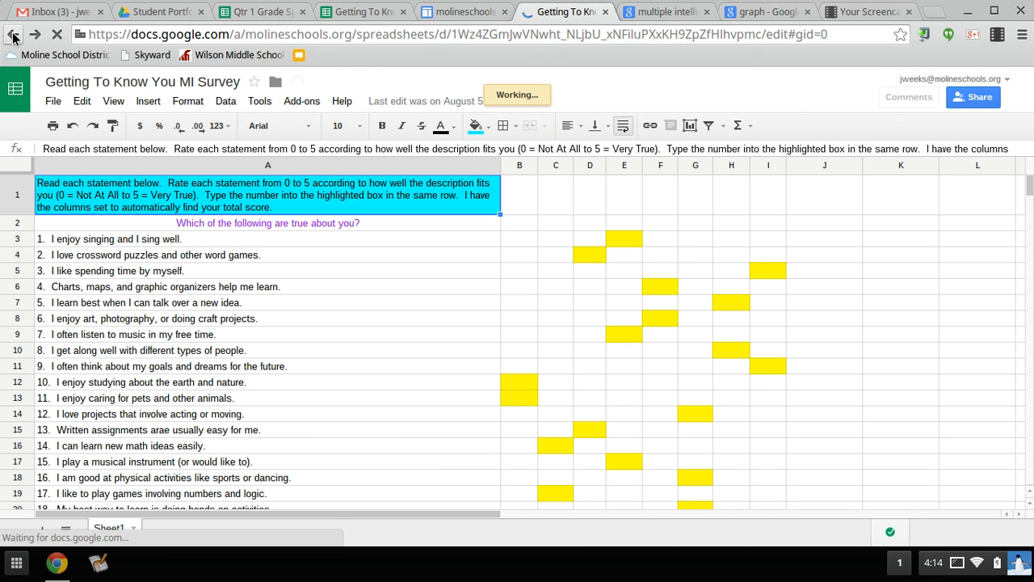
pyautogui.click(13, 37)
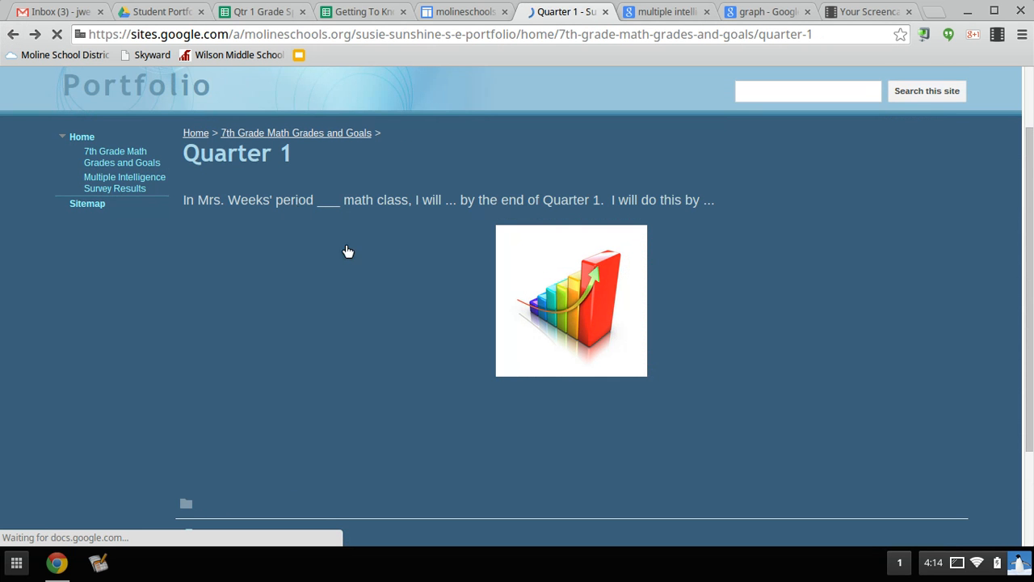
pyautogui.click(89, 139)
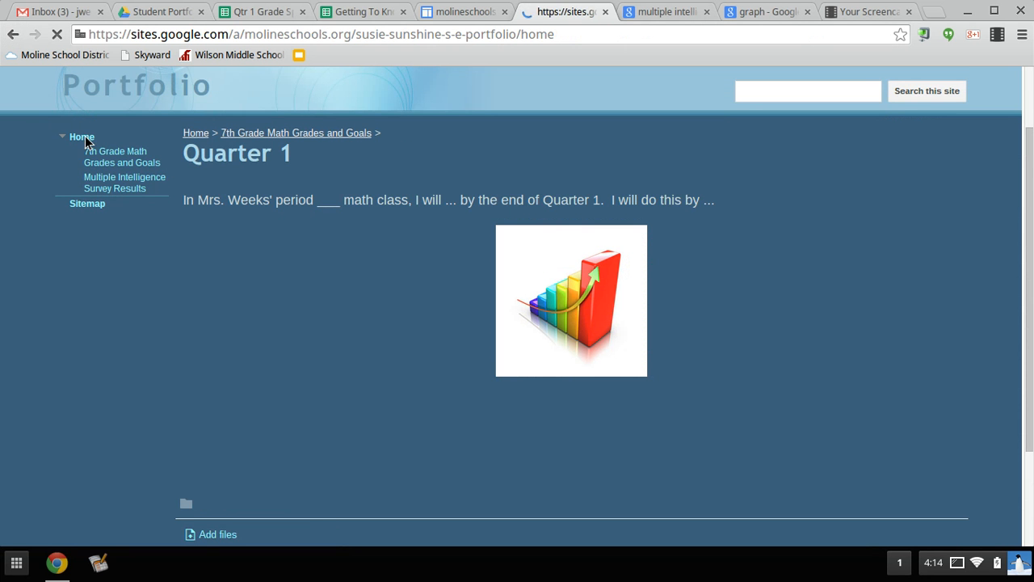